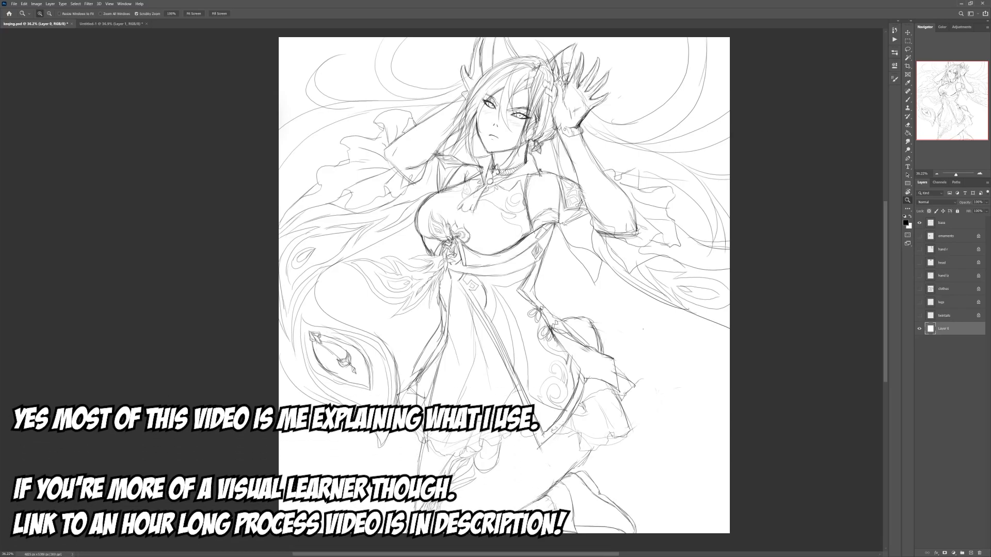
Step: Make the hidden flat-tone layers between the sketch layer and the bottom Layer 0 visible
{"action": "left_click_drag", "start_coordinate": [631, 201], "coordinate": [615, 206]}
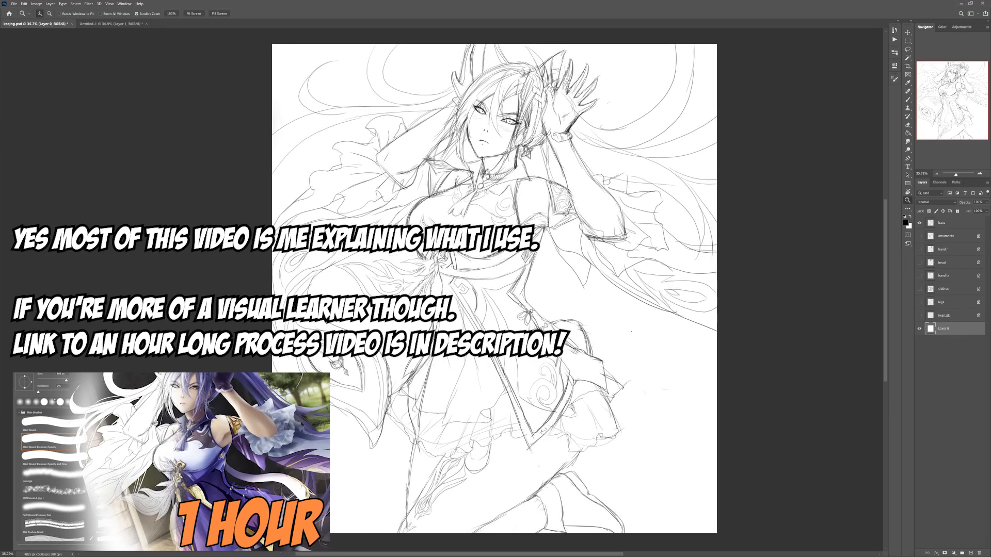
{"action": "left_click_drag", "start_coordinate": [484, 116], "coordinate": [671, 115]}
{"action": "left_click_drag", "start_coordinate": [590, 167], "coordinate": [511, 166]}
{"action": "left_click_drag", "start_coordinate": [654, 241], "coordinate": [588, 197]}
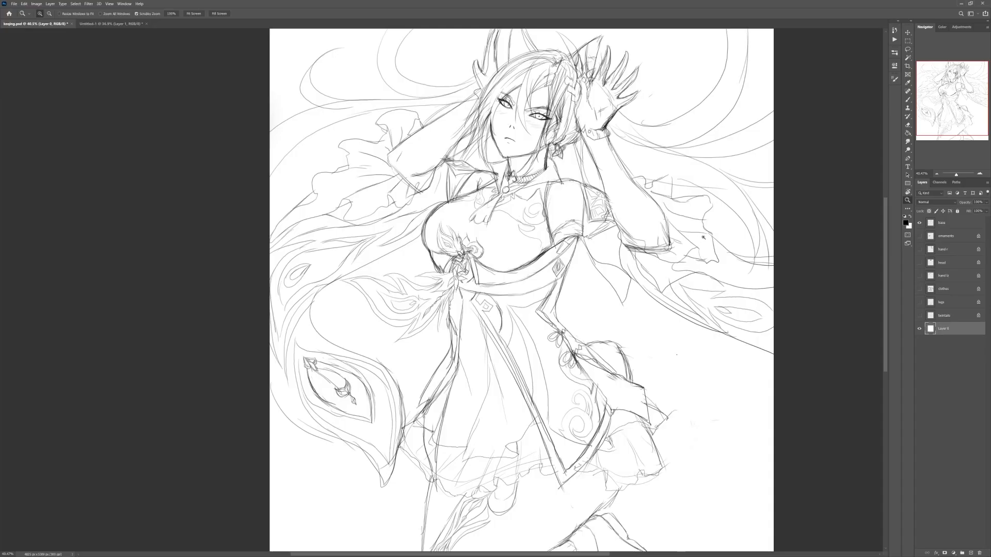
{"action": "mouse_move", "coordinate": [690, 232]}
{"action": "left_mouse_down"}
{"action": "mouse_move", "coordinate": [671, 232]}
{"action": "mouse_move", "coordinate": [680, 232]}
{"action": "left_mouse_up"}
{"action": "left_click", "coordinate": [919, 223]}
{"action": "left_click", "coordinate": [919, 222]}
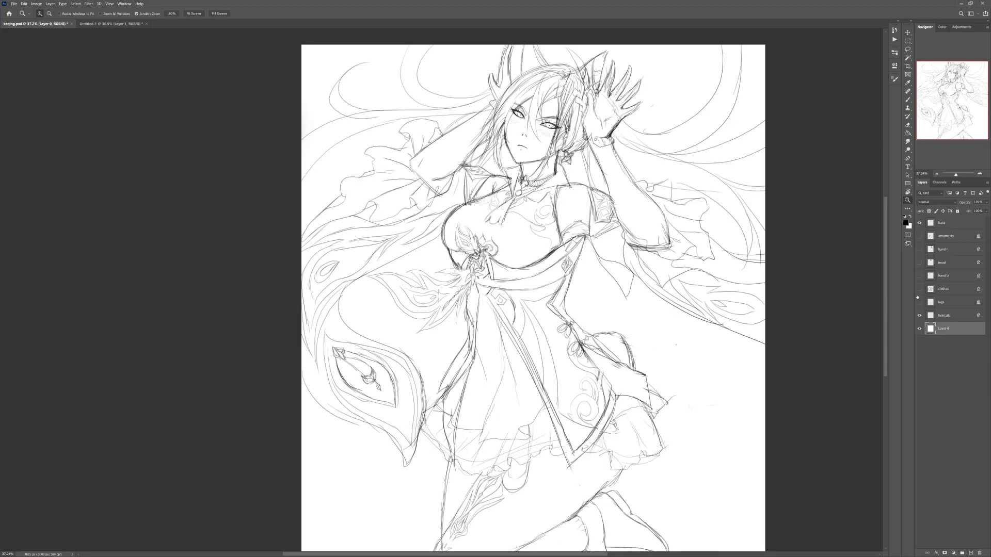
{"action": "left_click_drag", "start_coordinate": [919, 235], "coordinate": [921, 289]}
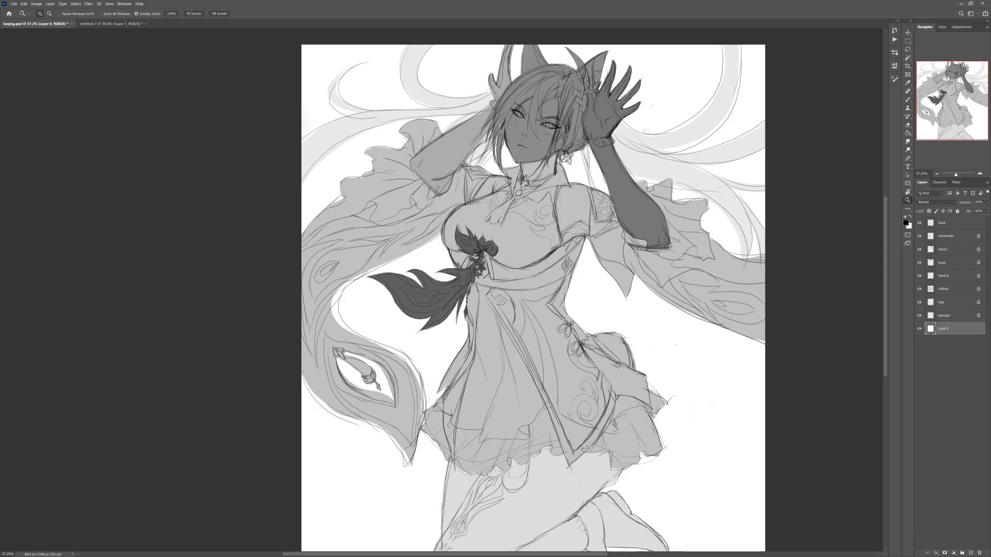
{"action": "left_click_drag", "start_coordinate": [919, 236], "coordinate": [849, 242]}
{"action": "mouse_move", "coordinate": [574, 171]}
{"action": "left_mouse_down"}
{"action": "mouse_move", "coordinate": [627, 172]}
{"action": "mouse_move", "coordinate": [554, 173]}
{"action": "mouse_move", "coordinate": [576, 173]}
{"action": "left_mouse_up"}
{"action": "left_click_drag", "start_coordinate": [599, 178], "coordinate": [565, 209]}
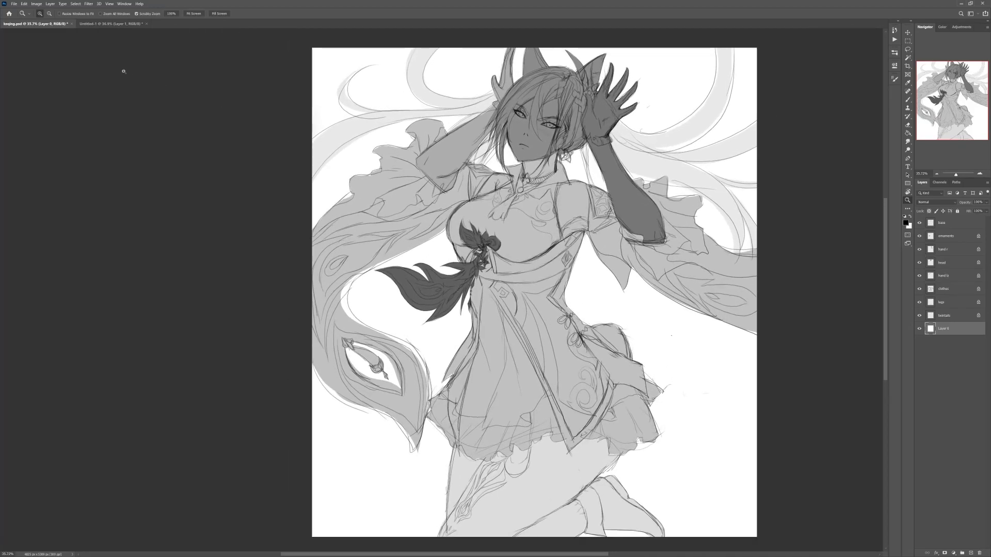
Step: Switch to the Untitled-1 document, choose the Brush tool and open the brush preset picker
{"action": "left_click", "coordinate": [110, 24]}
{"action": "left_click_drag", "start_coordinate": [516, 139], "coordinate": [446, 101]}
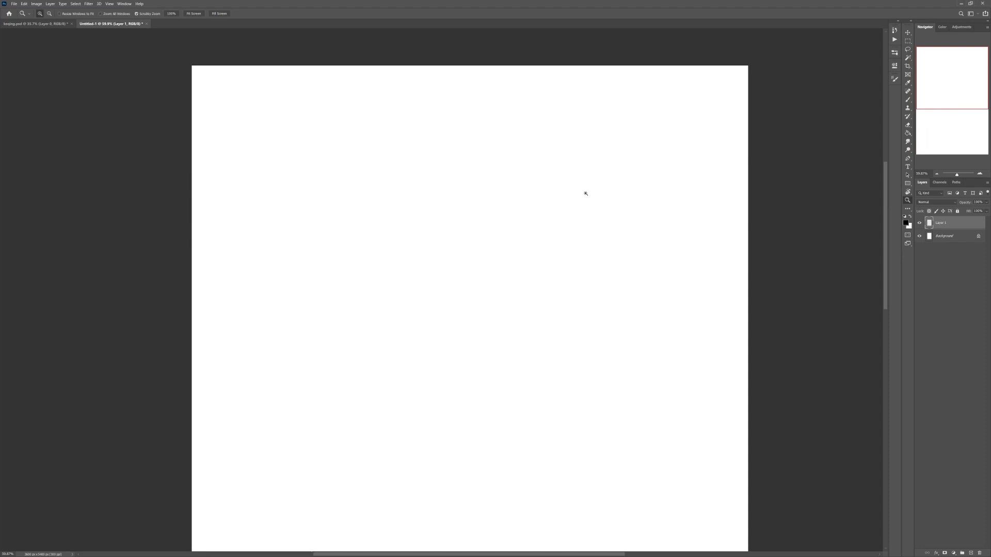
{"action": "key", "text": "b"}
{"action": "right_click", "coordinate": [551, 132]}
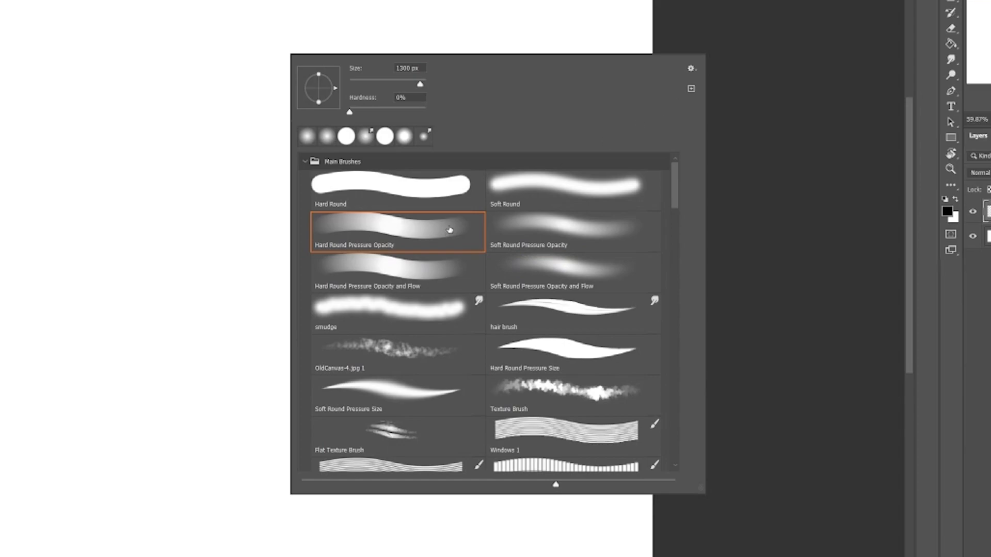
Step: Turn the brush name display off and back on in the preset picker
{"action": "left_click", "coordinate": [692, 70]}
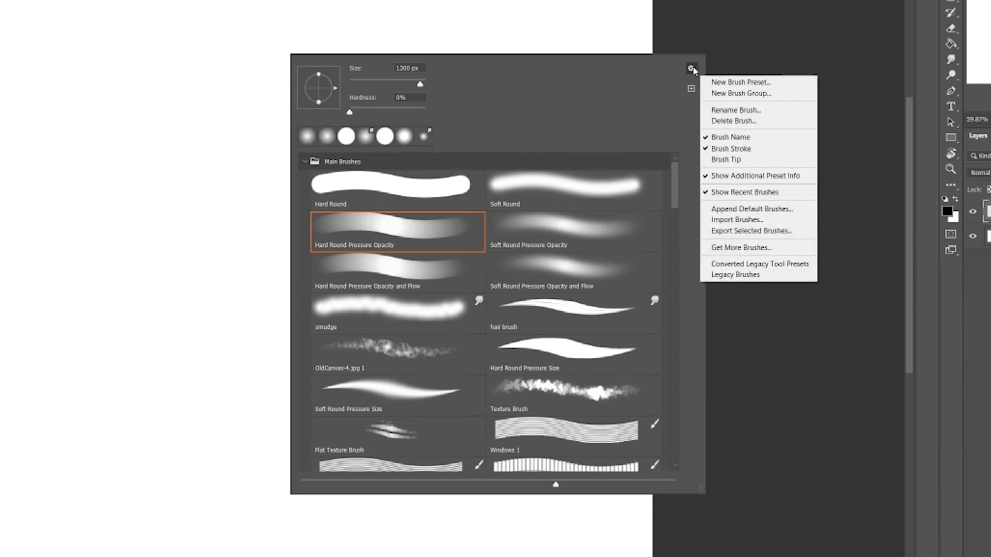
{"action": "left_click", "coordinate": [750, 138]}
{"action": "left_click", "coordinate": [692, 69]}
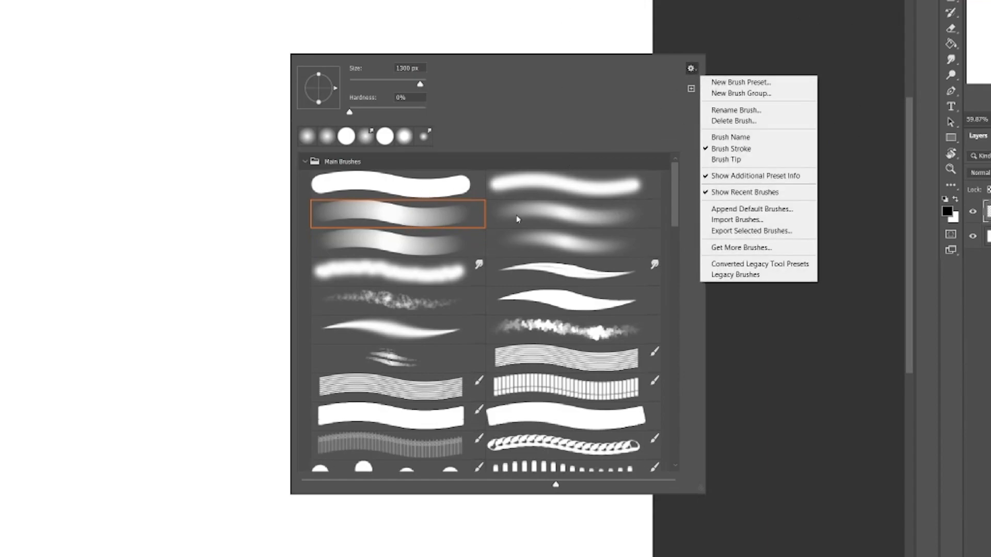
{"action": "left_click", "coordinate": [746, 138]}
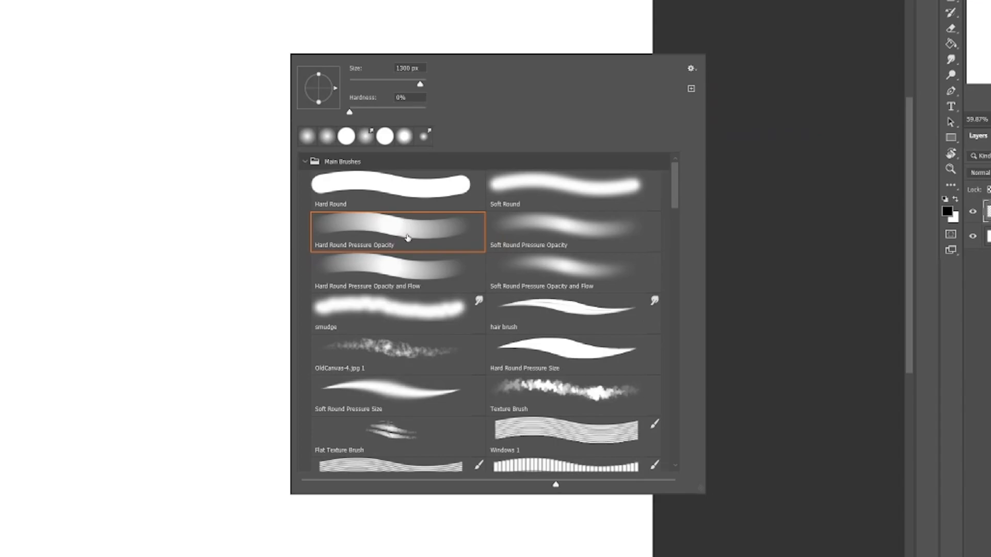
Step: Choose the Hard Round Pressure Opacity brush and reduce its size to 300 px
{"action": "left_click", "coordinate": [419, 246]}
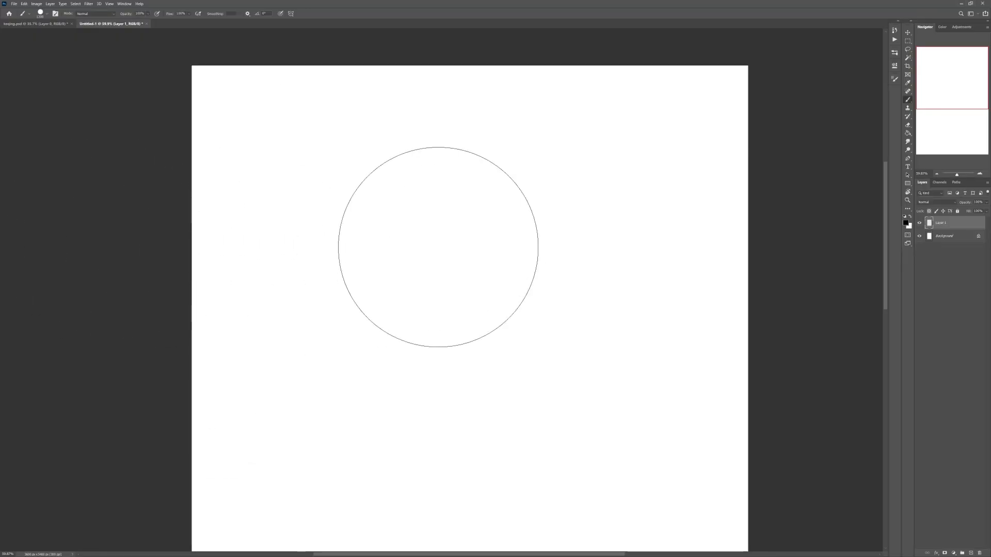
{"action": "key", "text": "bracketleft"}
{"action": "key", "text": "bracketleft"}
{"action": "key", "text": "bracketleft"}
{"action": "key", "text": "bracketleft"}
{"action": "key", "text": "bracketleft"}
{"action": "key", "text": "bracketleft"}
{"action": "key", "text": "bracketleft"}
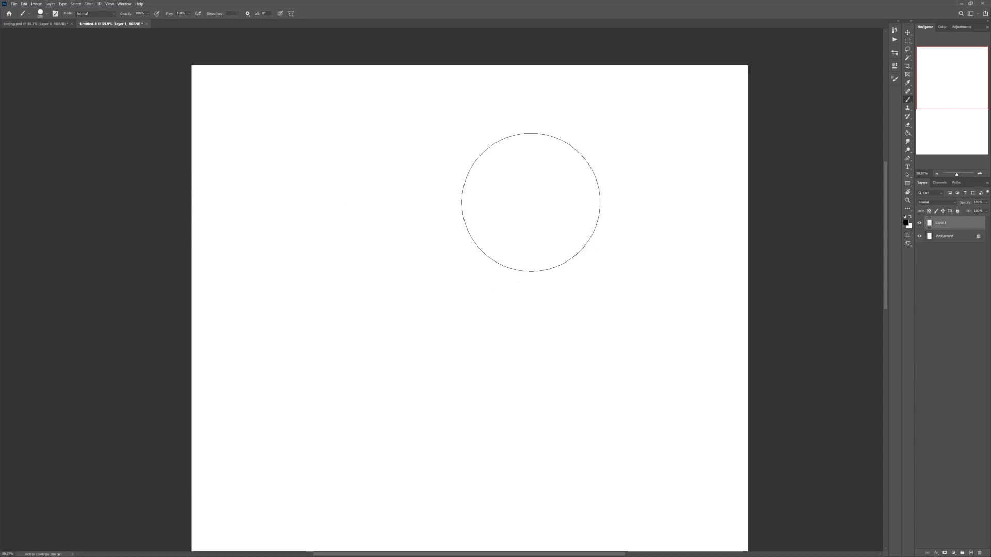
{"action": "key", "text": "bracketleft"}
{"action": "key", "text": "bracketleft"}
{"action": "key", "text": "bracketleft"}
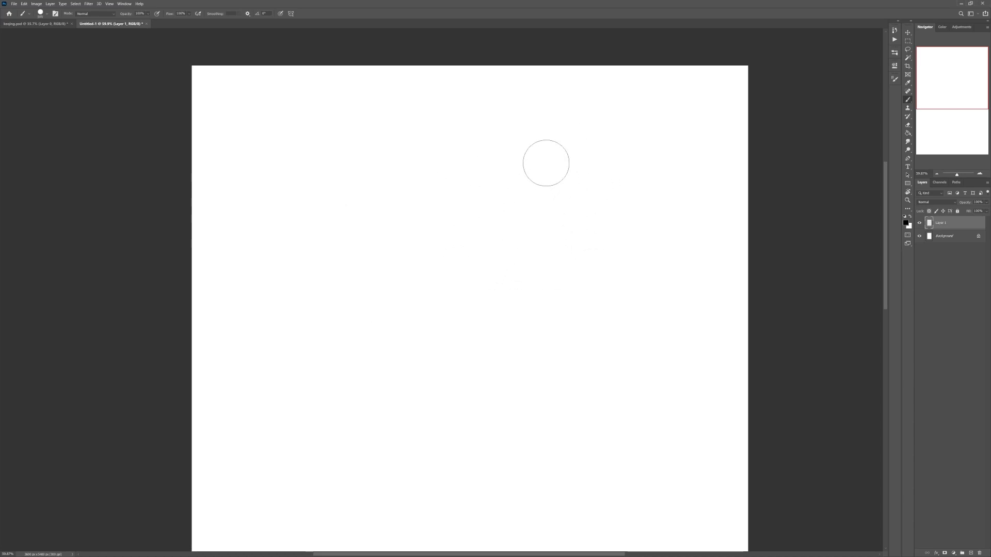
Step: Check the selected preset in the brush picker and reduce the brush size to 175 px
{"action": "right_click", "coordinate": [555, 179]}
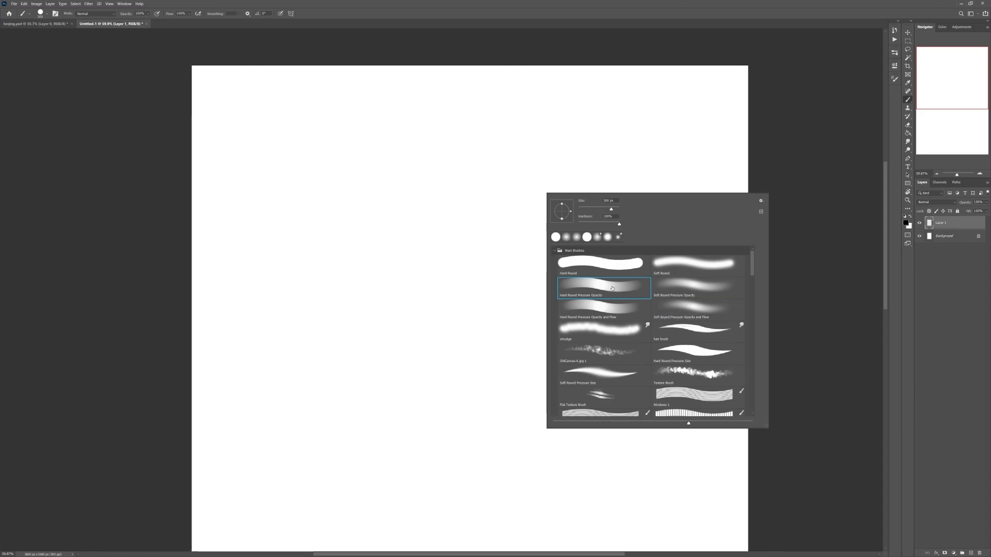
{"action": "left_click", "coordinate": [793, 215]}
{"action": "key", "text": "["}
{"action": "key", "text": "["}
{"action": "key", "text": "["}
{"action": "key", "text": "["}
{"action": "key", "text": "["}
Step: Paint pressure test strokes on the upper canvas: light zigzags, one thick dark line and several lighter strokes overlapping it
{"action": "mouse_move", "coordinate": [216, 155]}
{"action": "left_mouse_down"}
{"action": "mouse_move", "coordinate": [374, 124]}
{"action": "mouse_move", "coordinate": [669, 128]}
{"action": "mouse_move", "coordinate": [725, 137]}
{"action": "mouse_move", "coordinate": [322, 162]}
{"action": "mouse_move", "coordinate": [233, 200]}
{"action": "mouse_move", "coordinate": [484, 169]}
{"action": "mouse_move", "coordinate": [719, 198]}
{"action": "mouse_move", "coordinate": [459, 201]}
{"action": "mouse_move", "coordinate": [226, 234]}
{"action": "mouse_move", "coordinate": [633, 203]}
{"action": "mouse_move", "coordinate": [734, 214]}
{"action": "left_mouse_up"}
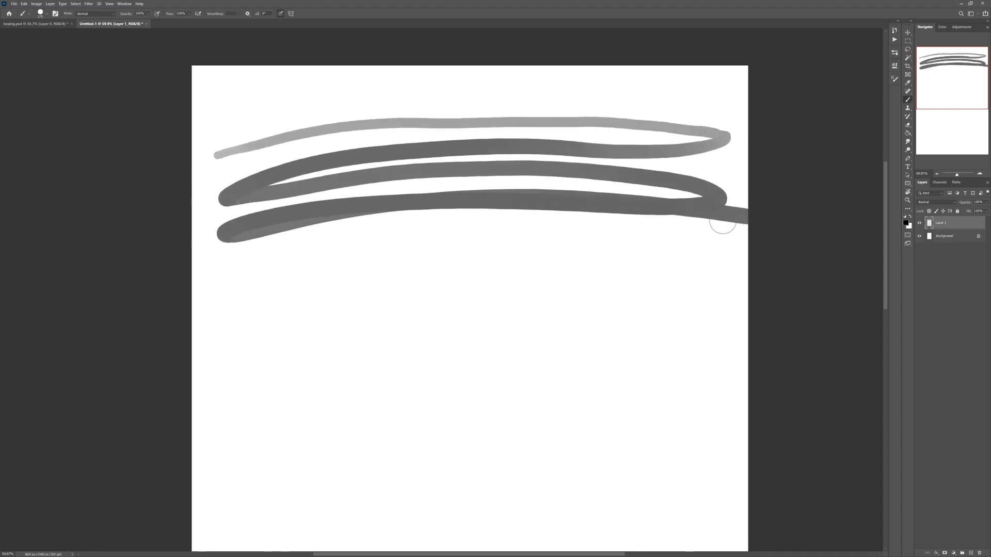
{"action": "key", "text": "ctrl+z"}
{"action": "mouse_move", "coordinate": [235, 133]}
{"action": "left_mouse_down"}
{"action": "mouse_move", "coordinate": [427, 114]}
{"action": "mouse_move", "coordinate": [605, 79]}
{"action": "mouse_move", "coordinate": [749, 130]}
{"action": "mouse_move", "coordinate": [711, 144]}
{"action": "mouse_move", "coordinate": [506, 156]}
{"action": "mouse_move", "coordinate": [467, 130]}
{"action": "mouse_move", "coordinate": [353, 148]}
{"action": "mouse_move", "coordinate": [227, 193]}
{"action": "left_mouse_up"}
{"action": "mouse_move", "coordinate": [236, 234]}
{"action": "left_mouse_down"}
{"action": "mouse_move", "coordinate": [354, 237]}
{"action": "mouse_move", "coordinate": [686, 210]}
{"action": "left_mouse_up"}
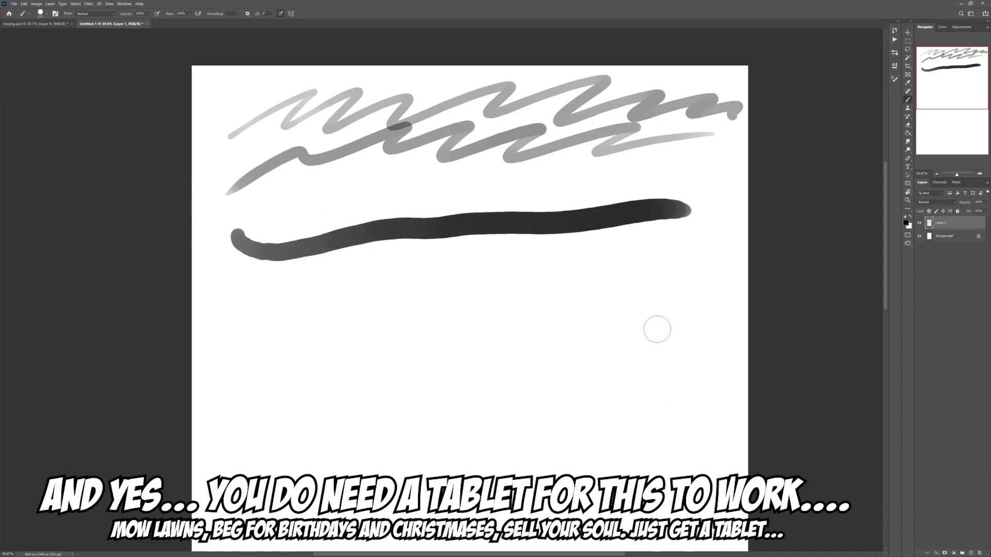
{"action": "left_click_drag", "start_coordinate": [627, 185], "coordinate": [419, 234]}
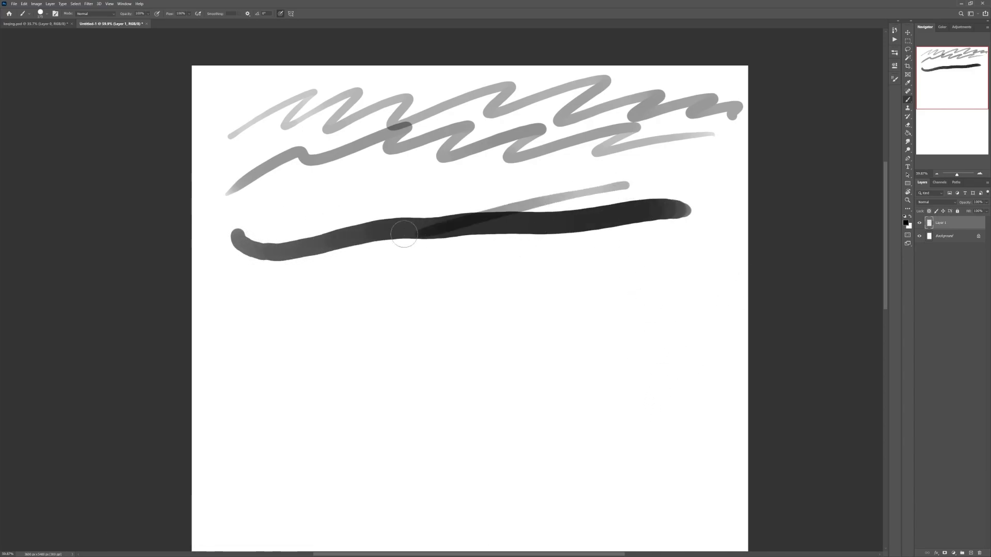
{"action": "left_click_drag", "start_coordinate": [580, 174], "coordinate": [419, 232]}
{"action": "left_click_drag", "start_coordinate": [551, 173], "coordinate": [412, 227]}
{"action": "left_click_drag", "start_coordinate": [504, 168], "coordinate": [373, 230]}
Step: Paint overlapping hard-edged strokes below the thick dark line with the brush at 100% hardness
{"action": "right_click", "coordinate": [524, 212]}
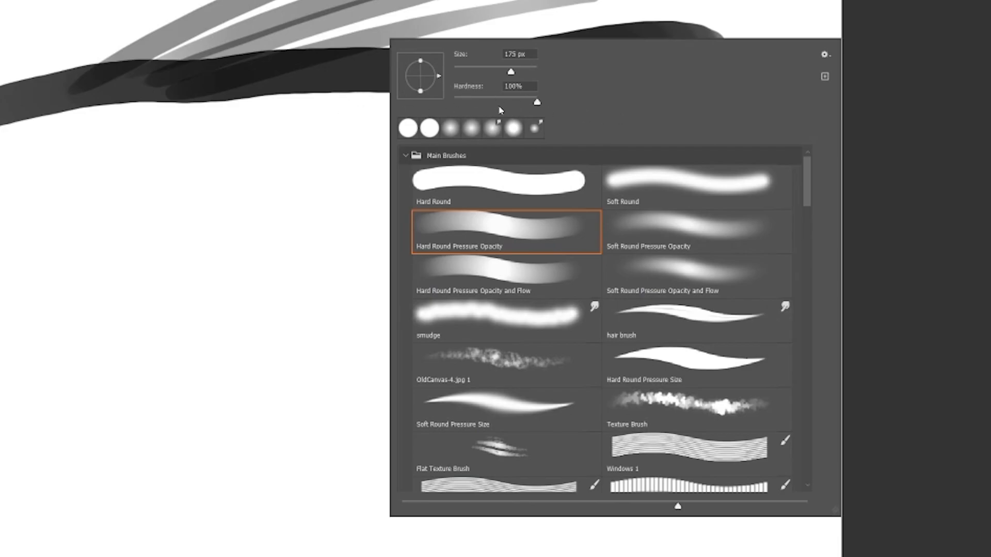
{"action": "left_click_drag", "start_coordinate": [499, 99], "coordinate": [576, 114]}
{"action": "left_click", "coordinate": [261, 288]}
{"action": "left_click_drag", "start_coordinate": [261, 289], "coordinate": [489, 257]}
{"action": "mouse_move", "coordinate": [500, 258]}
{"action": "left_mouse_down"}
{"action": "mouse_move", "coordinate": [415, 267]}
{"action": "mouse_move", "coordinate": [488, 257]}
{"action": "left_mouse_up"}
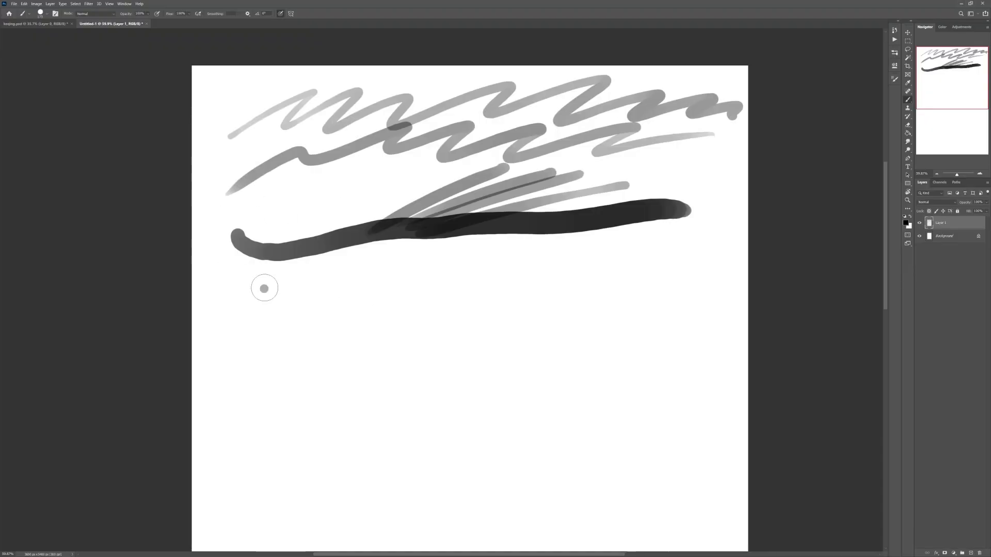
{"action": "left_click_drag", "start_coordinate": [415, 295], "coordinate": [588, 242]}
{"action": "left_click_drag", "start_coordinate": [481, 295], "coordinate": [624, 247]}
{"action": "left_click_drag", "start_coordinate": [543, 298], "coordinate": [671, 247]}
{"action": "left_click_drag", "start_coordinate": [577, 300], "coordinate": [722, 245]}
{"action": "left_click_drag", "start_coordinate": [532, 246], "coordinate": [665, 276]}
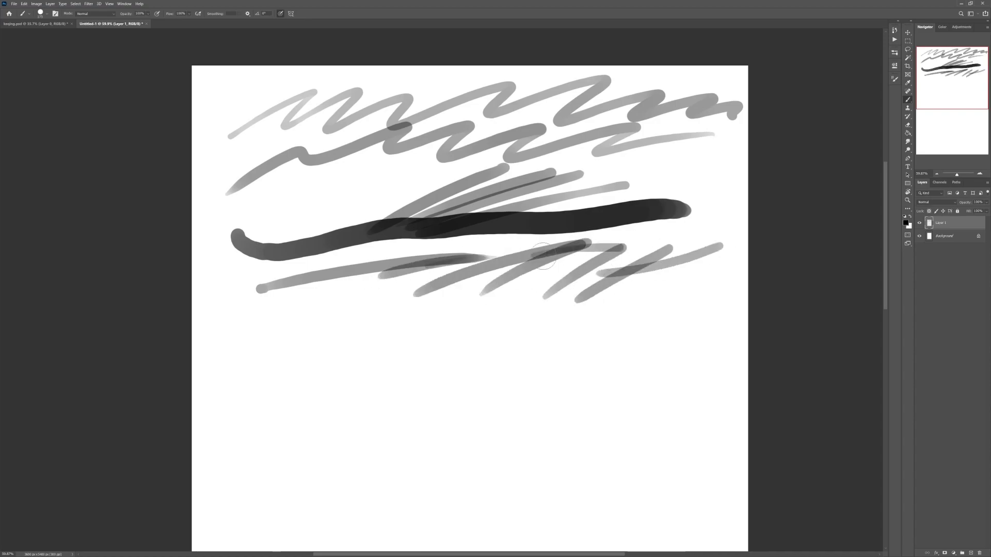
{"action": "left_click_drag", "start_coordinate": [570, 260], "coordinate": [696, 271]}
{"action": "left_click_drag", "start_coordinate": [598, 274], "coordinate": [660, 279]}
Step: Lower the brush hardness and paint wide, overlapping soft strokes below the hard-edged ones
{"action": "right_click", "coordinate": [610, 227]}
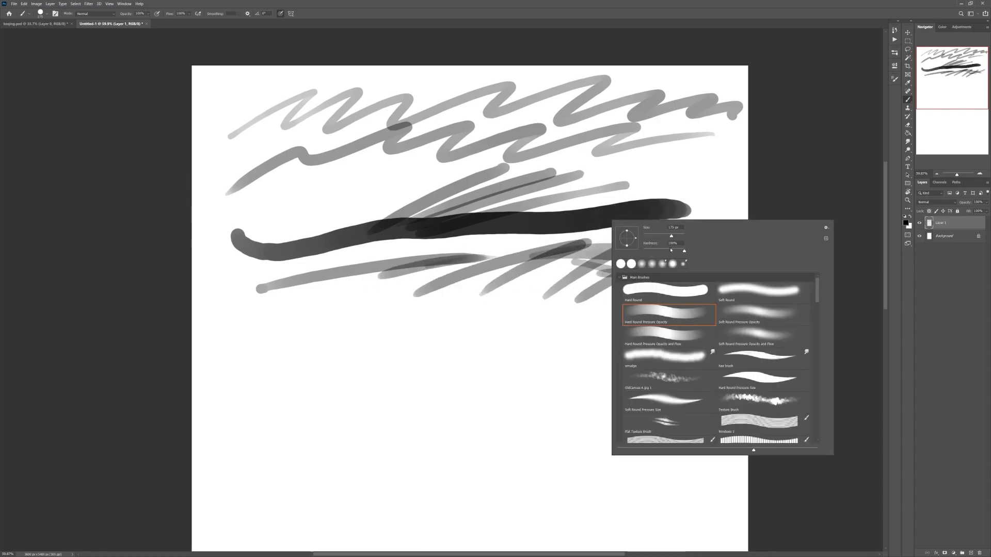
{"action": "left_click_drag", "start_coordinate": [274, 334], "coordinate": [422, 316]}
{"action": "left_click_drag", "start_coordinate": [348, 326], "coordinate": [415, 327]}
{"action": "mouse_move", "coordinate": [266, 357]}
{"action": "left_mouse_down"}
{"action": "mouse_move", "coordinate": [497, 317]}
{"action": "mouse_move", "coordinate": [468, 343]}
{"action": "mouse_move", "coordinate": [683, 327]}
{"action": "mouse_move", "coordinate": [699, 341]}
{"action": "mouse_move", "coordinate": [572, 366]}
{"action": "mouse_move", "coordinate": [546, 350]}
{"action": "mouse_move", "coordinate": [445, 364]}
{"action": "mouse_move", "coordinate": [719, 338]}
{"action": "mouse_move", "coordinate": [553, 372]}
{"action": "mouse_move", "coordinate": [597, 343]}
{"action": "left_mouse_up"}
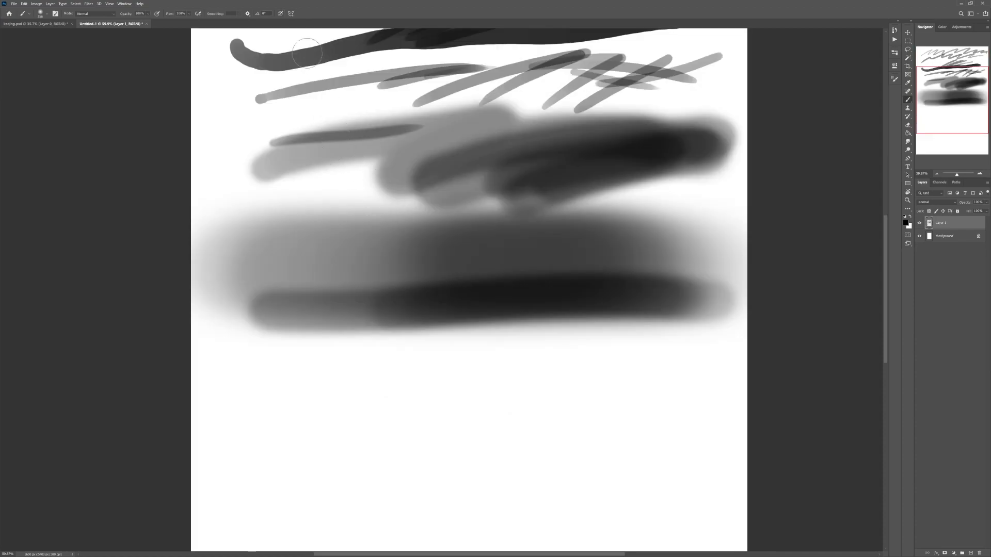
{"action": "left_click_drag", "start_coordinate": [245, 389], "coordinate": [731, 388]}
{"action": "left_click_drag", "start_coordinate": [289, 398], "coordinate": [676, 383]}
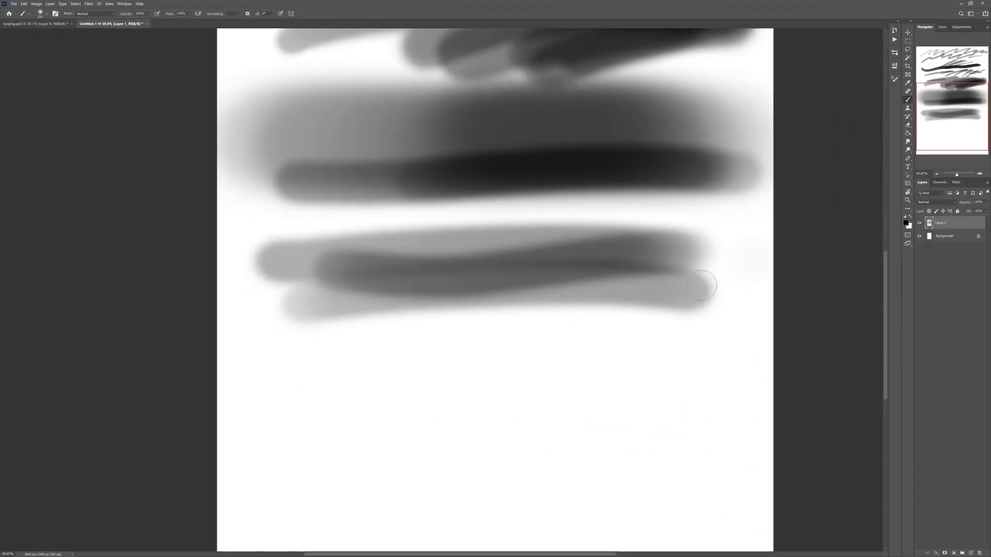
{"action": "mouse_move", "coordinate": [705, 251]}
{"action": "left_mouse_down"}
{"action": "mouse_move", "coordinate": [645, 251]}
{"action": "mouse_move", "coordinate": [707, 246]}
{"action": "left_mouse_up"}
Step: Paint a large soft gray shape in the lower right part of the canvas with a bigger brush
{"action": "mouse_move", "coordinate": [645, 343]}
{"action": "left_mouse_down"}
{"action": "mouse_move", "coordinate": [689, 344]}
{"action": "mouse_move", "coordinate": [539, 415]}
{"action": "left_mouse_up"}
{"action": "mouse_move", "coordinate": [539, 416]}
{"action": "left_mouse_down"}
{"action": "mouse_move", "coordinate": [719, 322]}
{"action": "mouse_move", "coordinate": [570, 482]}
{"action": "mouse_move", "coordinate": [679, 513]}
{"action": "mouse_move", "coordinate": [767, 470]}
{"action": "left_mouse_up"}
{"action": "mouse_move", "coordinate": [715, 399]}
{"action": "left_mouse_down"}
{"action": "mouse_move", "coordinate": [679, 409]}
{"action": "mouse_move", "coordinate": [652, 394]}
{"action": "left_mouse_up"}
Step: Switch to the Smudge tool with the Soft Round brush and enlarge it to 815 px
{"action": "key", "text": "r"}
{"action": "right_click", "coordinate": [619, 351]}
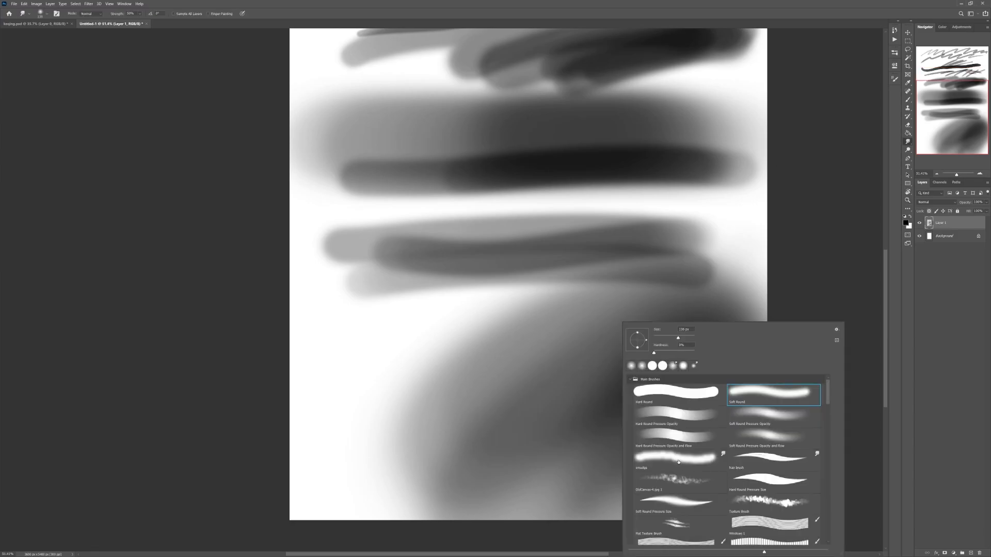
{"action": "left_click", "coordinate": [665, 299]}
{"action": "key", "text": "bracketright"}
{"action": "key", "text": "bracketright"}
{"action": "key", "text": "bracketright"}
{"action": "key", "text": "bracketright"}
{"action": "key", "text": "bracketright"}
{"action": "key", "text": "bracketright"}
{"action": "key", "text": "bracketright"}
{"action": "key", "text": "bracketright"}
{"action": "key", "text": "bracketright"}
{"action": "key", "text": "bracketright"}
{"action": "key", "text": "bracketright"}
{"action": "key", "text": "bracketright"}
{"action": "key", "text": "bracketright"}
{"action": "key", "text": "bracketright"}
Step: Smudge the tones within the large soft shape to blend the dark and light areas
{"action": "mouse_move", "coordinate": [604, 361]}
{"action": "left_mouse_down"}
{"action": "mouse_move", "coordinate": [650, 385]}
{"action": "mouse_move", "coordinate": [568, 435]}
{"action": "mouse_move", "coordinate": [652, 358]}
{"action": "mouse_move", "coordinate": [632, 364]}
{"action": "left_mouse_up"}
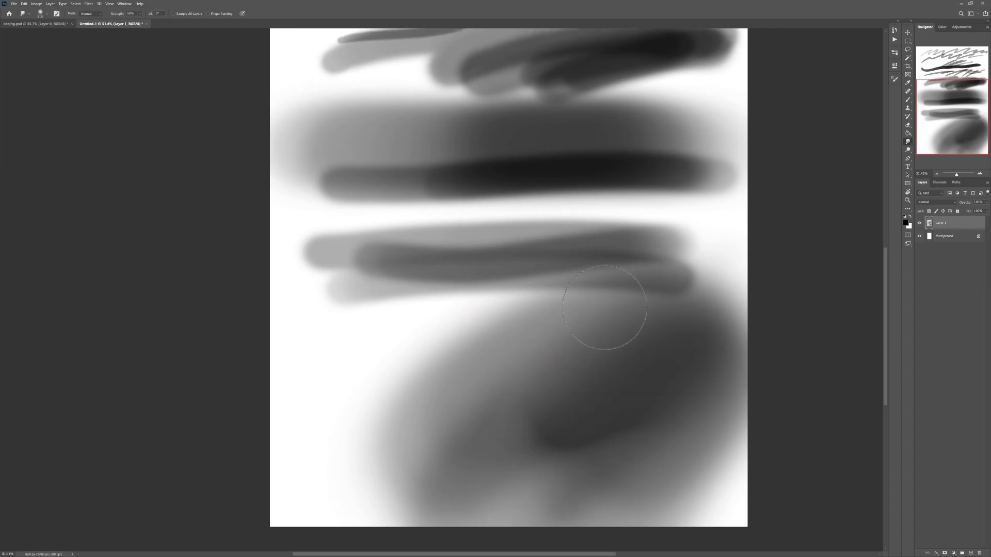
{"action": "left_click_drag", "start_coordinate": [602, 327], "coordinate": [577, 314]}
{"action": "key", "text": "z"}
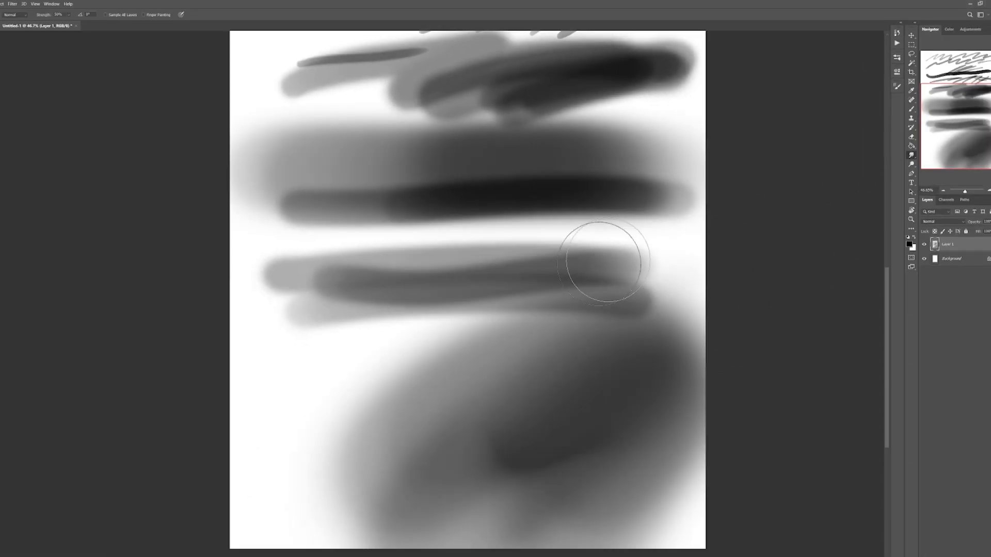
Step: Set the smudge brush's spacing to 25% in the brush settings
{"action": "right_click", "coordinate": [352, 460]}
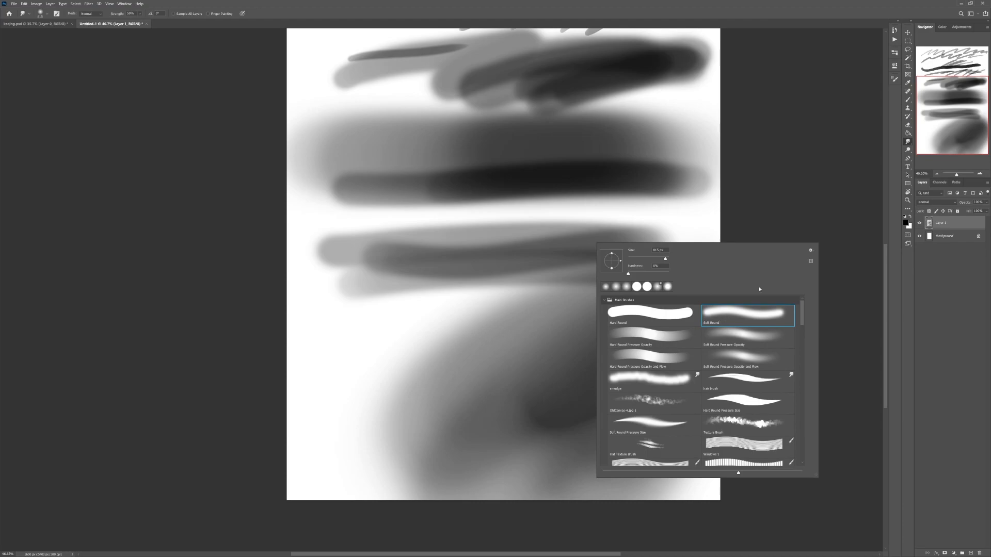
{"action": "left_click", "coordinate": [894, 80]}
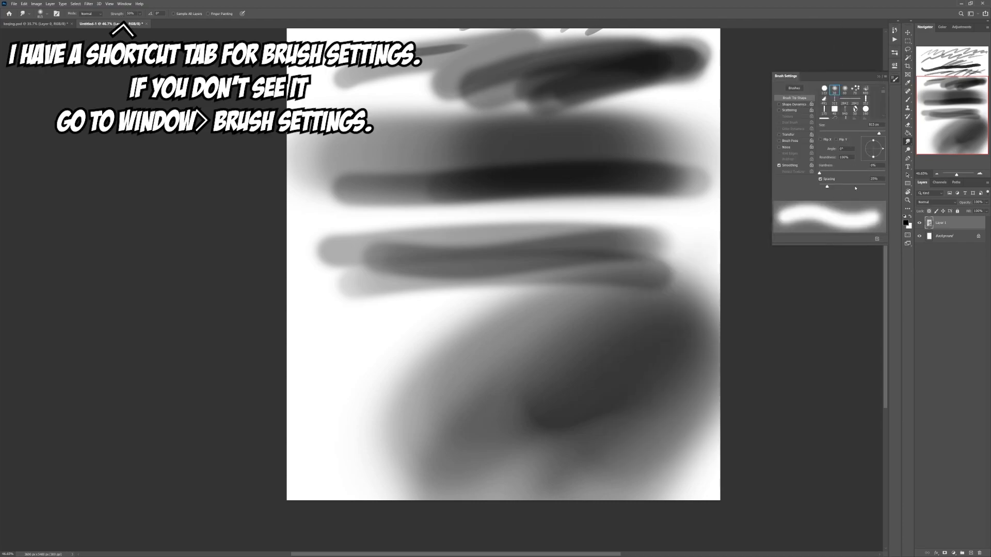
{"action": "mouse_move", "coordinate": [824, 189]}
{"action": "left_mouse_down"}
{"action": "mouse_move", "coordinate": [813, 188]}
{"action": "mouse_move", "coordinate": [827, 187]}
{"action": "left_mouse_up"}
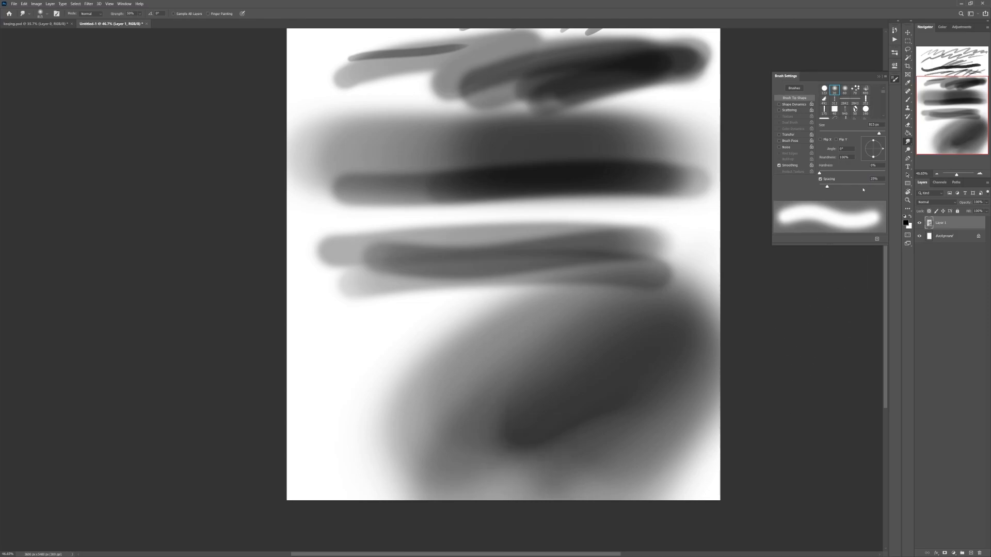
{"action": "left_click", "coordinate": [894, 80]}
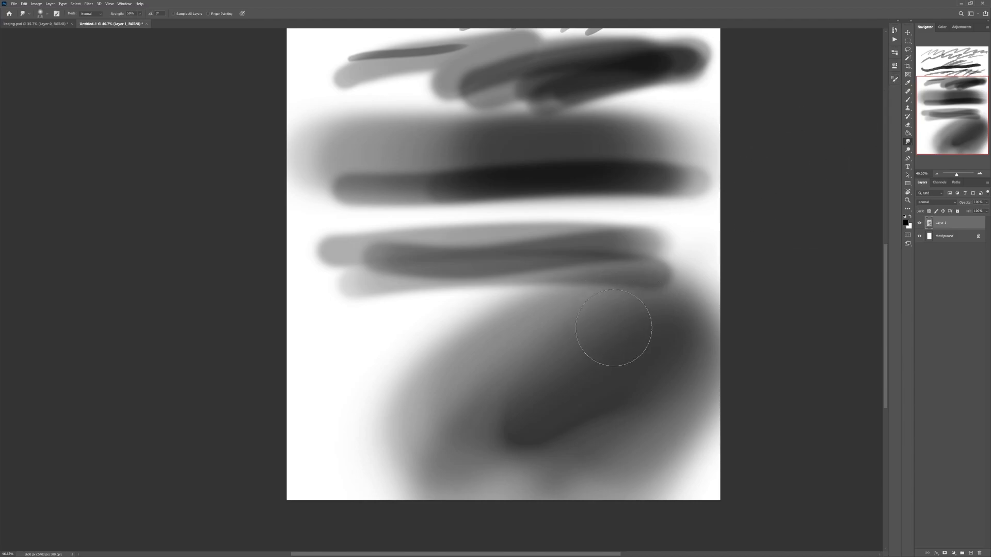
Step: Smudge the dark area of the large shape further and set the smudge strength to 30%
{"action": "left_click_drag", "start_coordinate": [547, 371], "coordinate": [551, 354]}
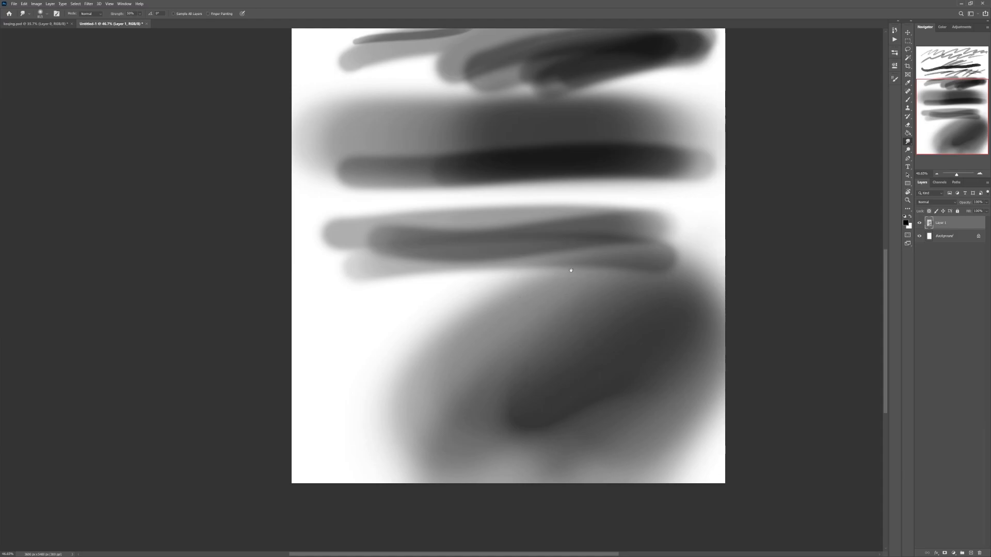
{"action": "left_click_drag", "start_coordinate": [571, 272], "coordinate": [580, 289]}
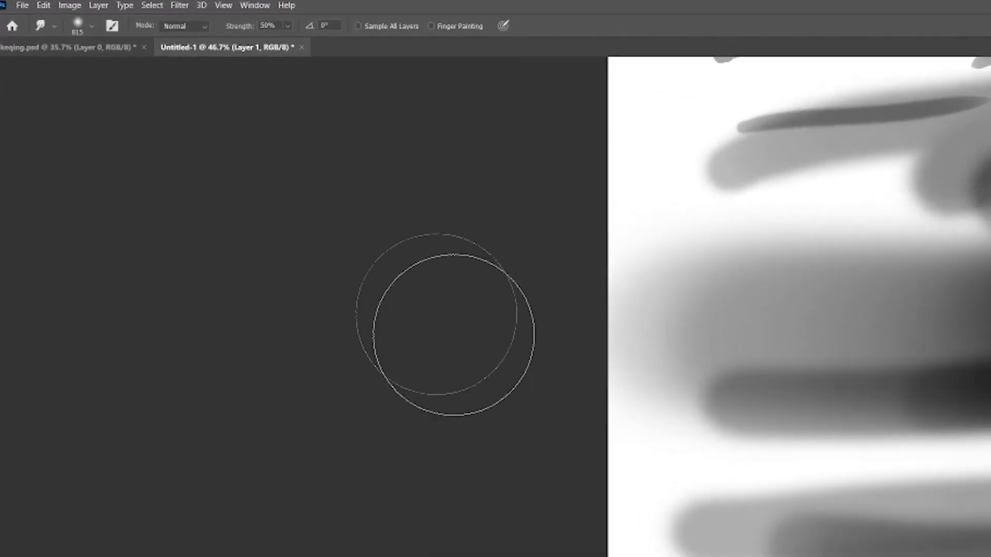
{"action": "key", "text": "3"}
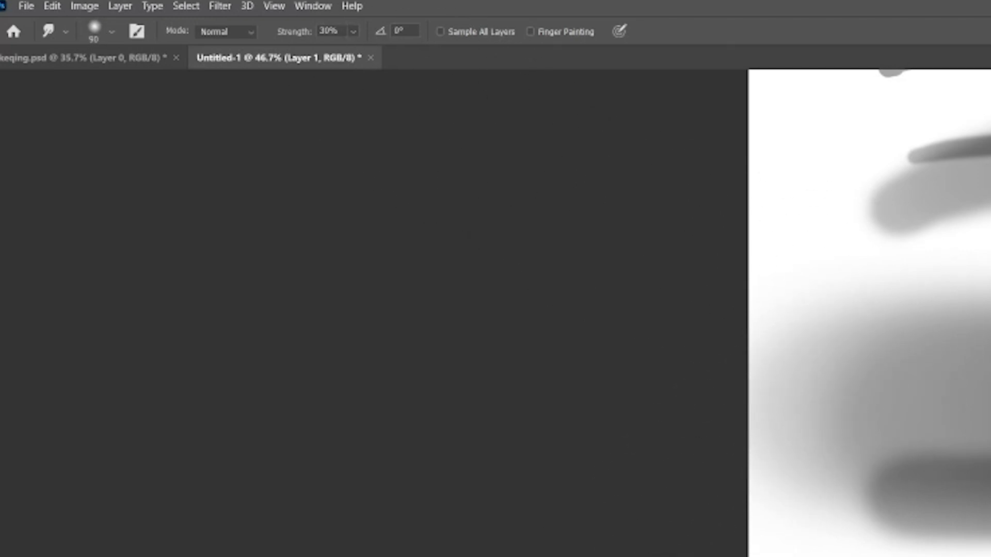
Step: Look over the brush presets available for the Brush tool in the character illustration
{"action": "key", "text": "z"}
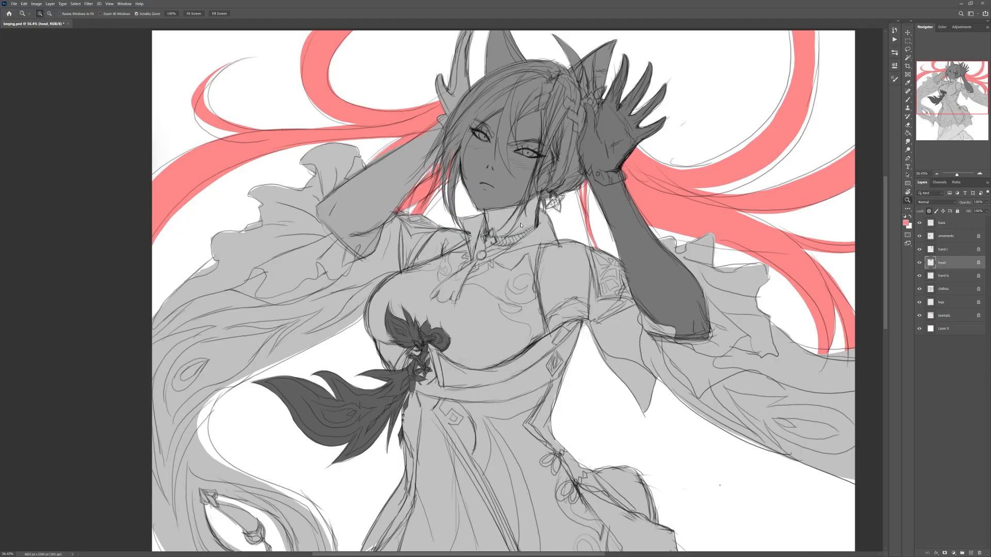
{"action": "left_click_drag", "start_coordinate": [513, 83], "coordinate": [538, 124]}
{"action": "key", "text": "b"}
{"action": "right_click", "coordinate": [540, 123]}
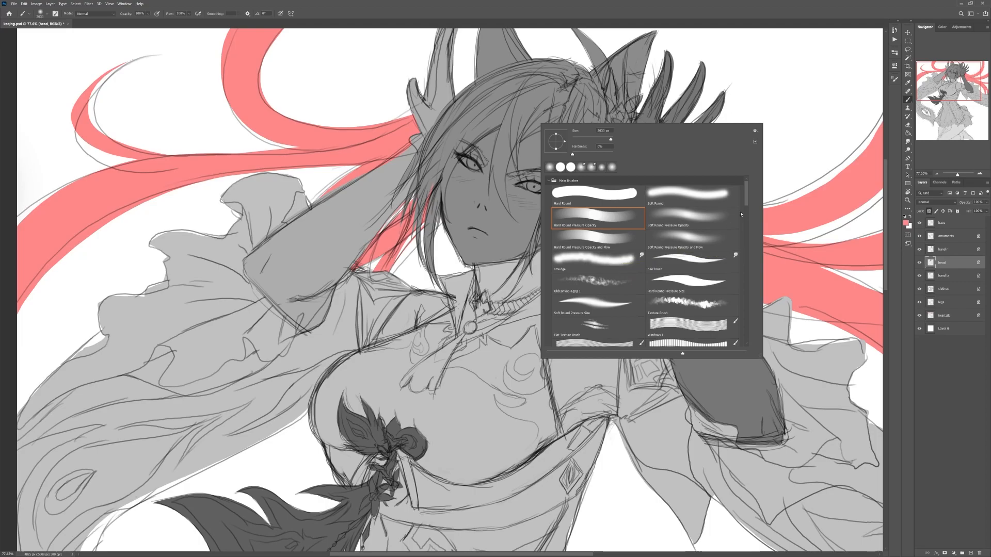
{"action": "left_click", "coordinate": [95, 13]}
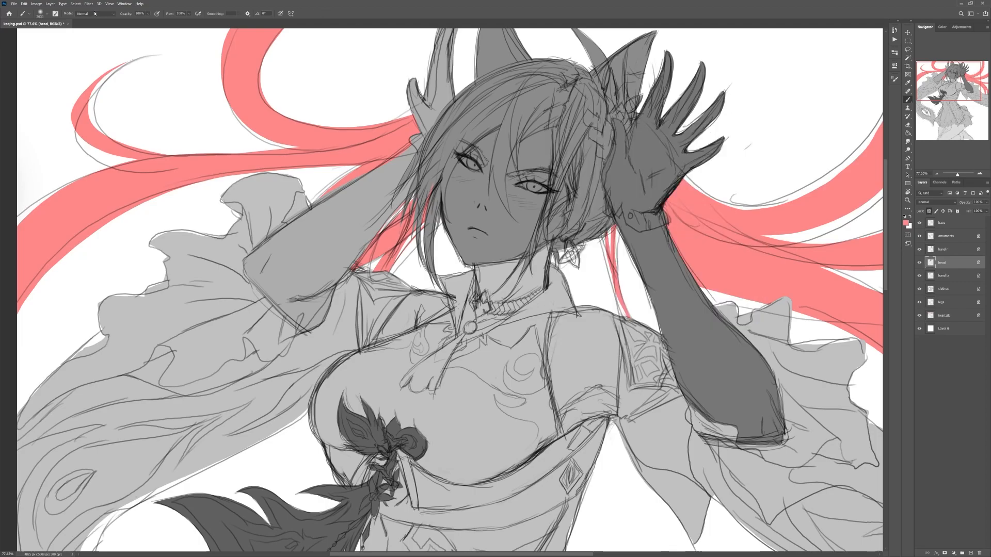
Step: Look up the Smudge Tool's entry in the keyboard shortcuts for tools
{"action": "left_click", "coordinate": [24, 4]}
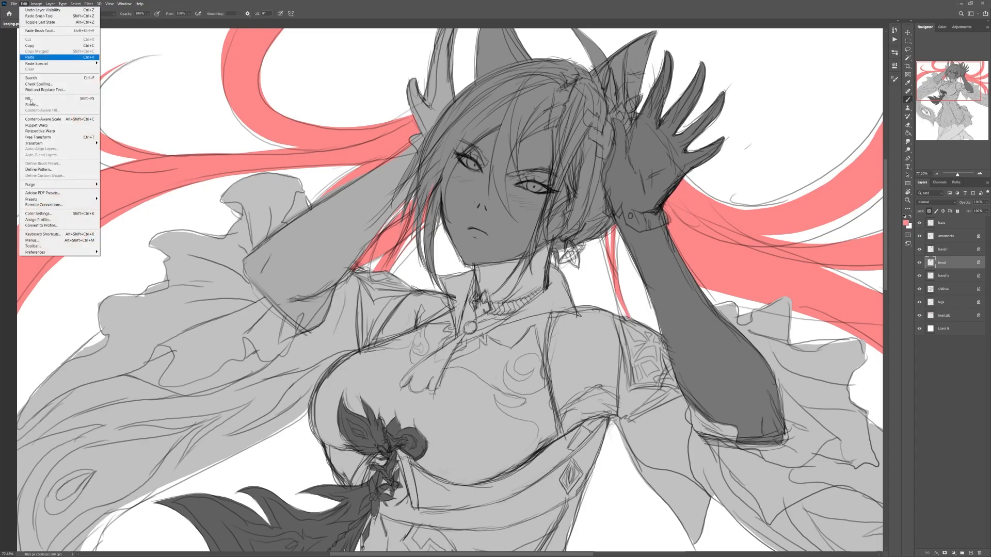
{"action": "left_click", "coordinate": [52, 234]}
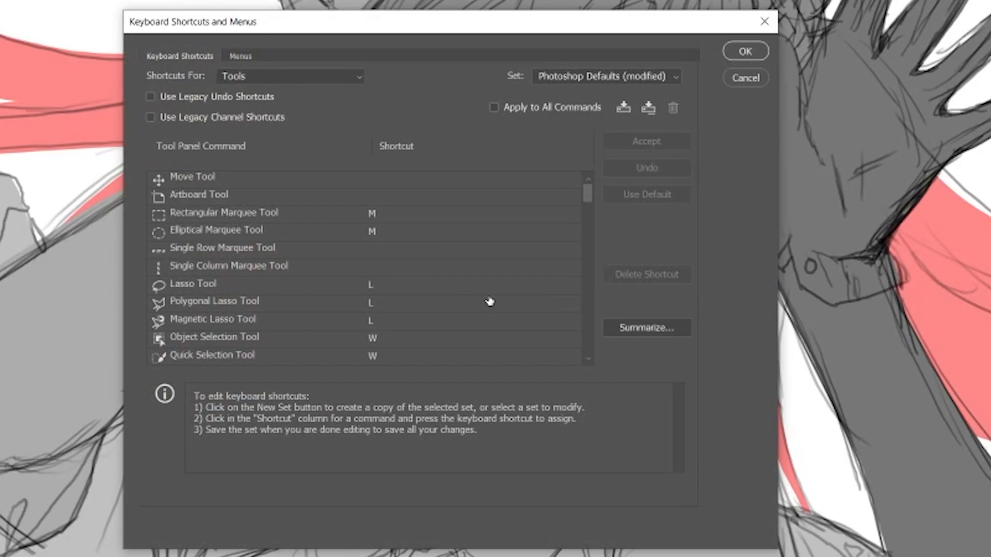
{"action": "scroll", "coordinate": [471, 271], "scroll_direction": "down", "scroll_amount": 7}
{"action": "scroll", "coordinate": [470, 281], "scroll_direction": "down", "scroll_amount": 6}
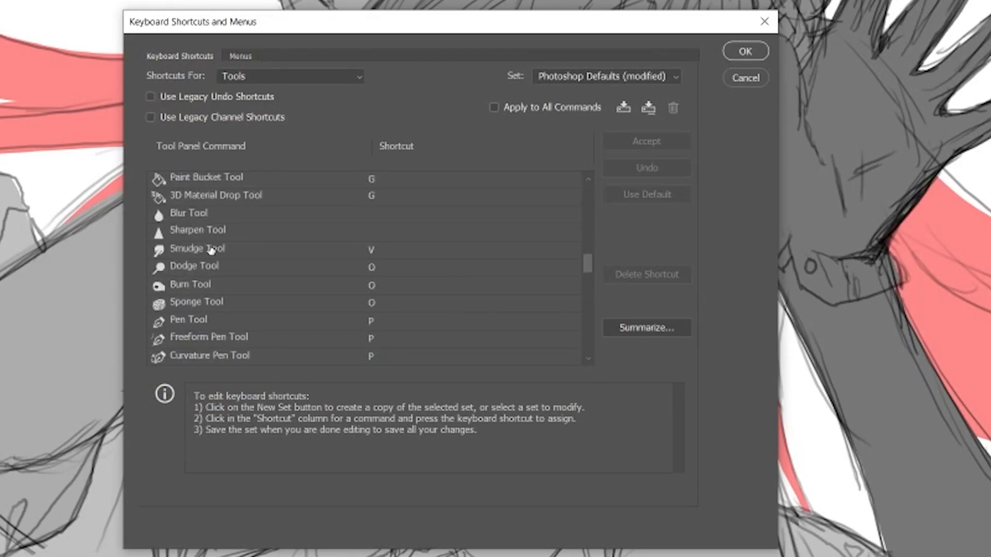
Step: Try assigning V as the Smudge Tool's shortcut and discard the shortcut changes
{"action": "left_click", "coordinate": [391, 252]}
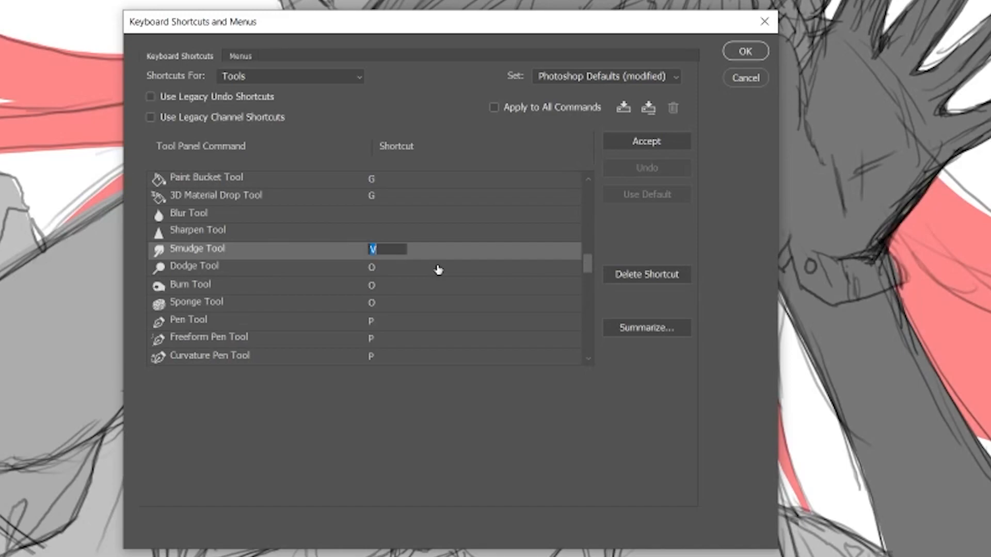
{"action": "key", "text": "v"}
{"action": "key", "text": "Return"}
{"action": "scroll", "coordinate": [589, 213], "scroll_direction": "up", "scroll_amount": 13}
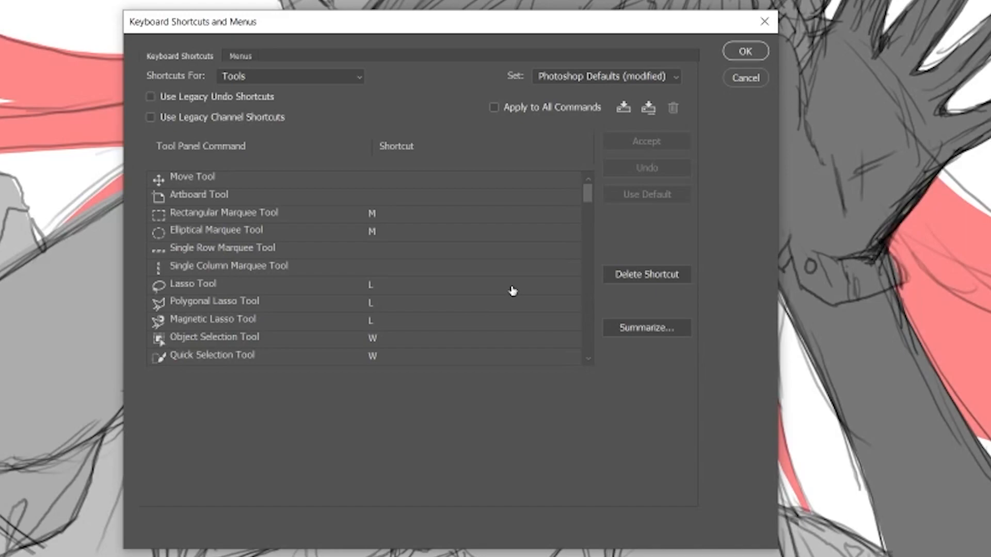
{"action": "mouse_move", "coordinate": [589, 194]}
{"action": "left_mouse_down"}
{"action": "mouse_move", "coordinate": [588, 272]}
{"action": "mouse_move", "coordinate": [589, 187]}
{"action": "left_mouse_up"}
{"action": "left_click", "coordinate": [743, 77]}
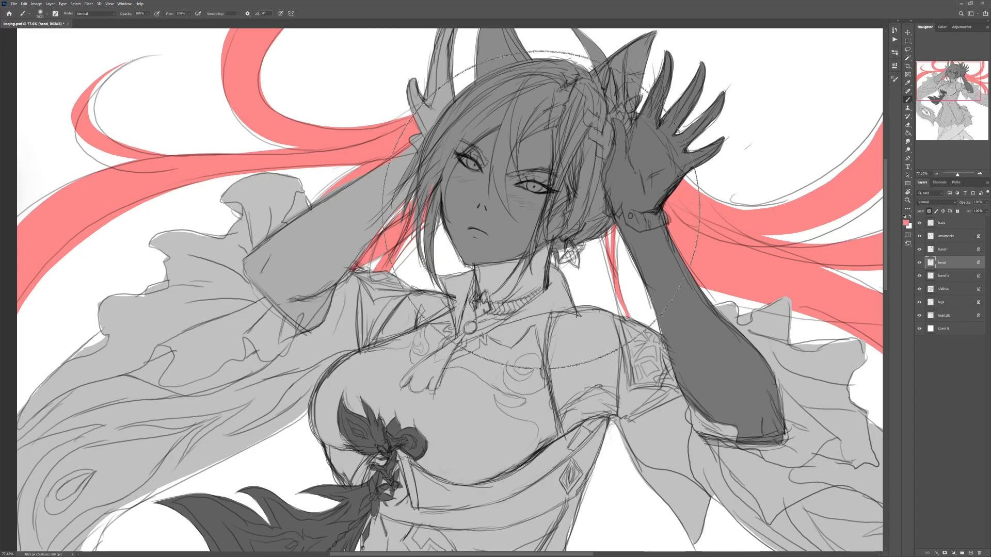
Step: Activate the Smudge tool and try the Hard Round and smudge brush presets
{"action": "key", "text": "r"}
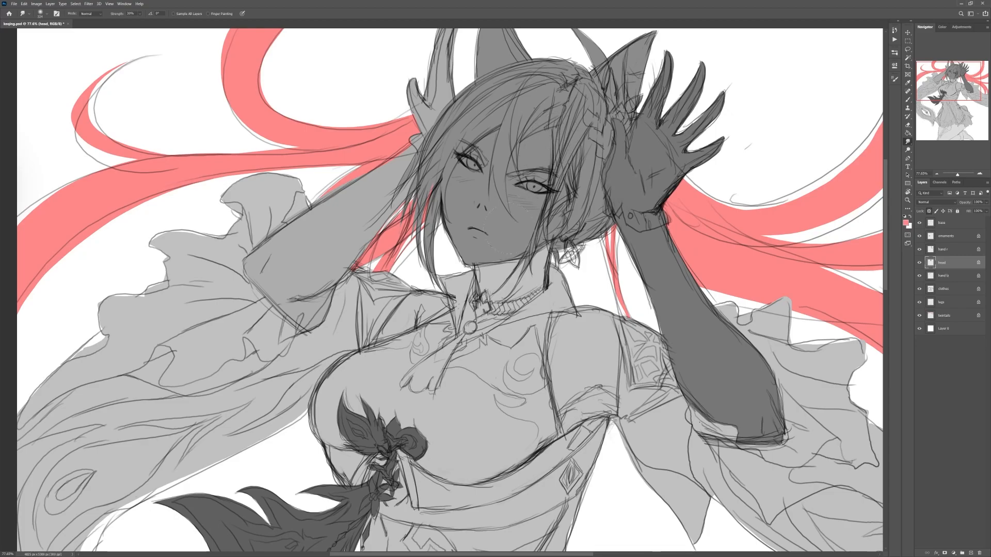
{"action": "right_click", "coordinate": [669, 298]}
{"action": "left_click", "coordinate": [665, 239]}
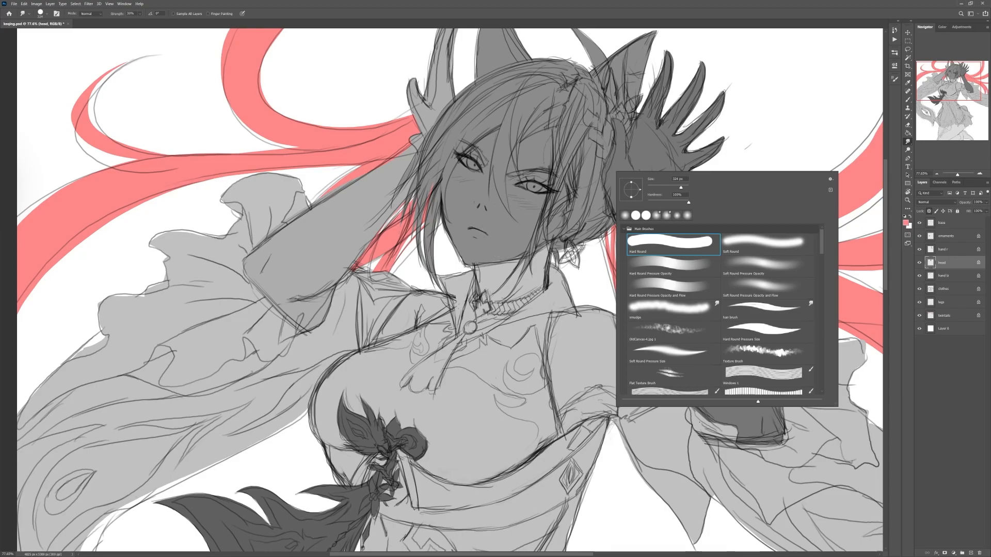
{"action": "left_click", "coordinate": [671, 307]}
{"action": "left_click", "coordinate": [670, 132]}
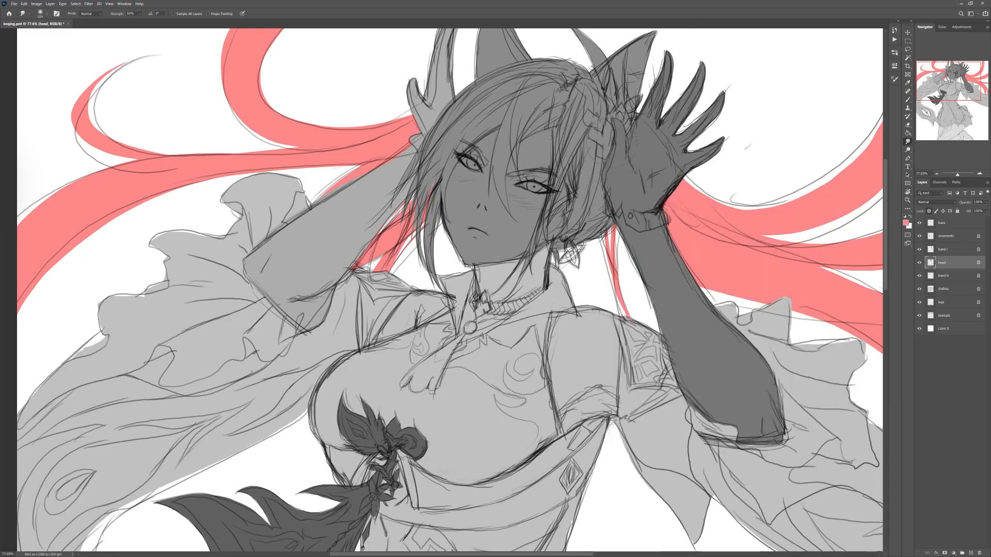
Step: Examine the blended practice strokes in the Untitled-1 document
{"action": "key", "text": "z"}
{"action": "left_click_drag", "start_coordinate": [541, 143], "coordinate": [568, 170]}
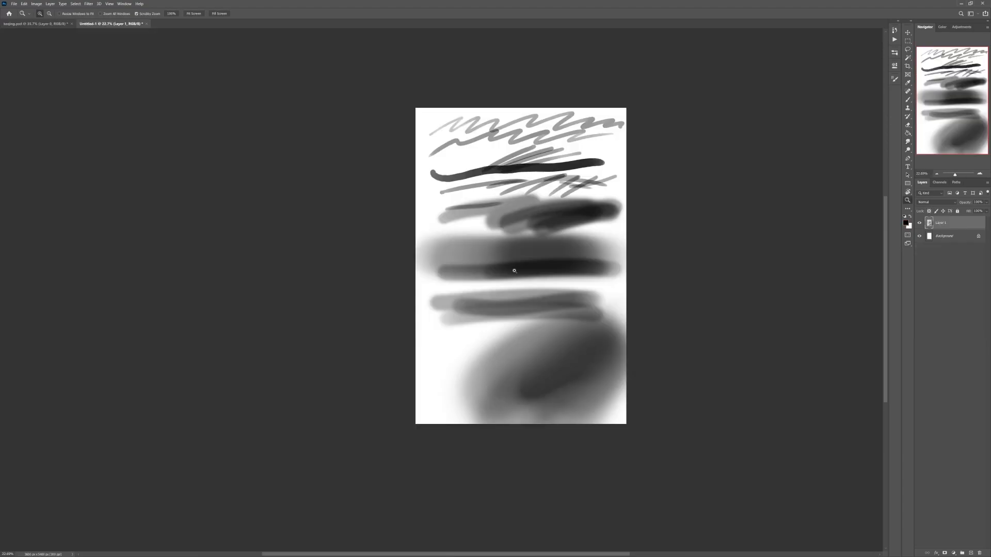
{"action": "left_click_drag", "start_coordinate": [514, 271], "coordinate": [537, 276]}
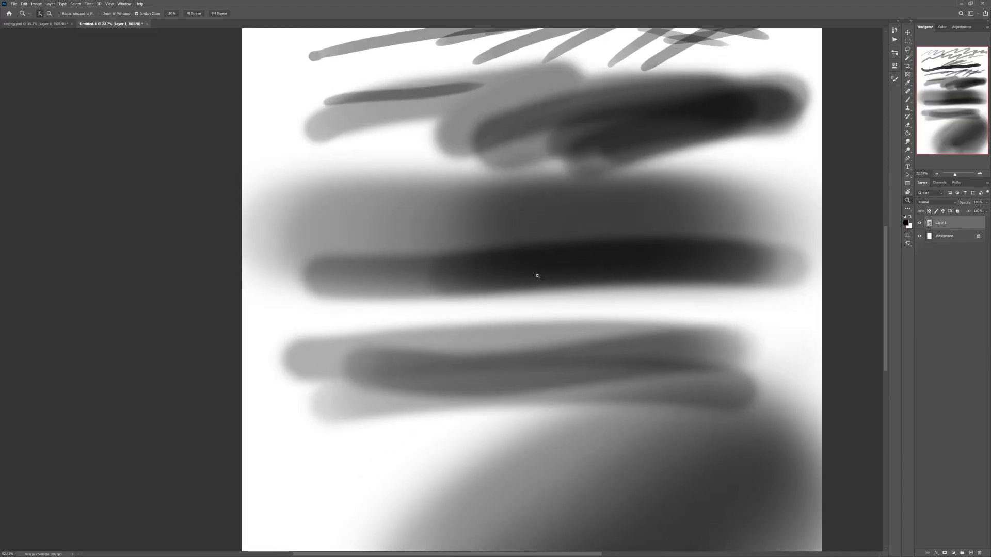
{"action": "left_click_drag", "start_coordinate": [614, 366], "coordinate": [578, 259]}
{"action": "left_click_drag", "start_coordinate": [574, 297], "coordinate": [535, 284]}
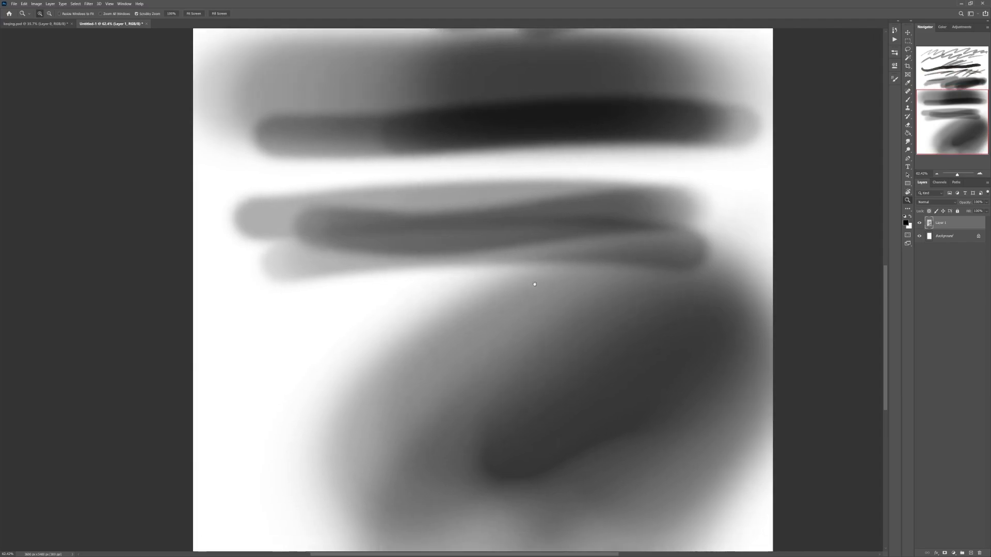
{"action": "left_click_drag", "start_coordinate": [482, 134], "coordinate": [513, 166]}
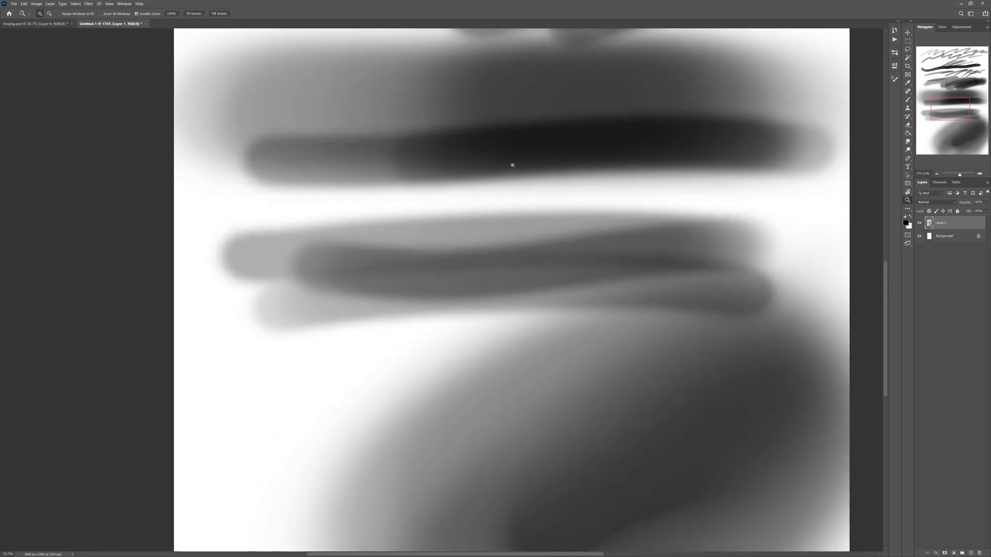
{"action": "left_click_drag", "start_coordinate": [579, 188], "coordinate": [616, 219]}
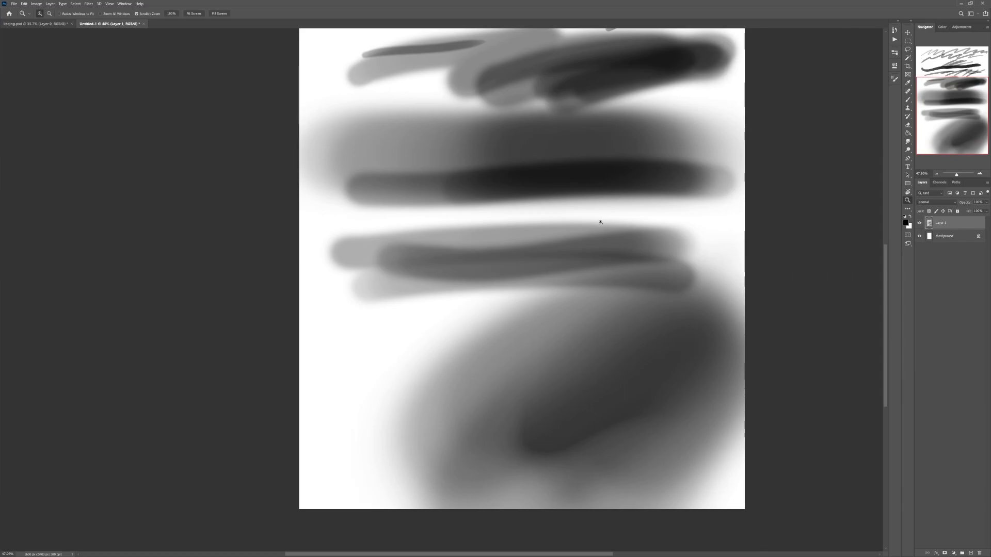
{"action": "mouse_move", "coordinate": [558, 200]}
{"action": "left_mouse_down"}
{"action": "mouse_move", "coordinate": [575, 212]}
{"action": "mouse_move", "coordinate": [555, 215]}
{"action": "left_mouse_up"}
{"action": "left_click_drag", "start_coordinate": [615, 243], "coordinate": [601, 272]}
Step: Select the whole canvas and cut all practice strokes from Layer 1
{"action": "key", "text": "ctrl+a"}
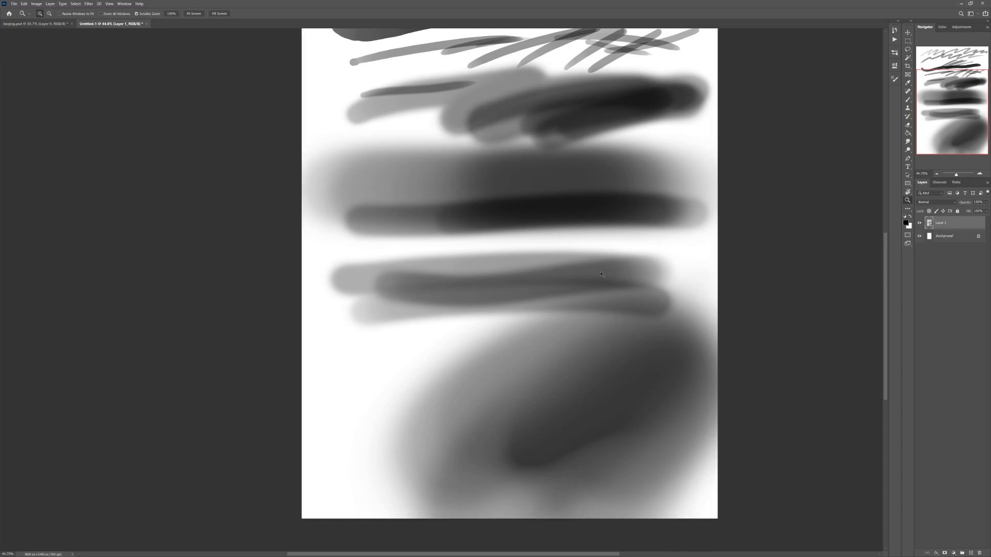
{"action": "key", "text": "ctrl+x"}
{"action": "left_click_drag", "start_coordinate": [530, 174], "coordinate": [515, 287]}
{"action": "left_click_drag", "start_coordinate": [474, 212], "coordinate": [483, 214]}
Step: Build a jagged freehand selection with the Lasso tool by adding overlapping loops to one another
{"action": "key", "text": "l"}
{"action": "left_click_drag", "start_coordinate": [553, 316], "coordinate": [524, 314]}
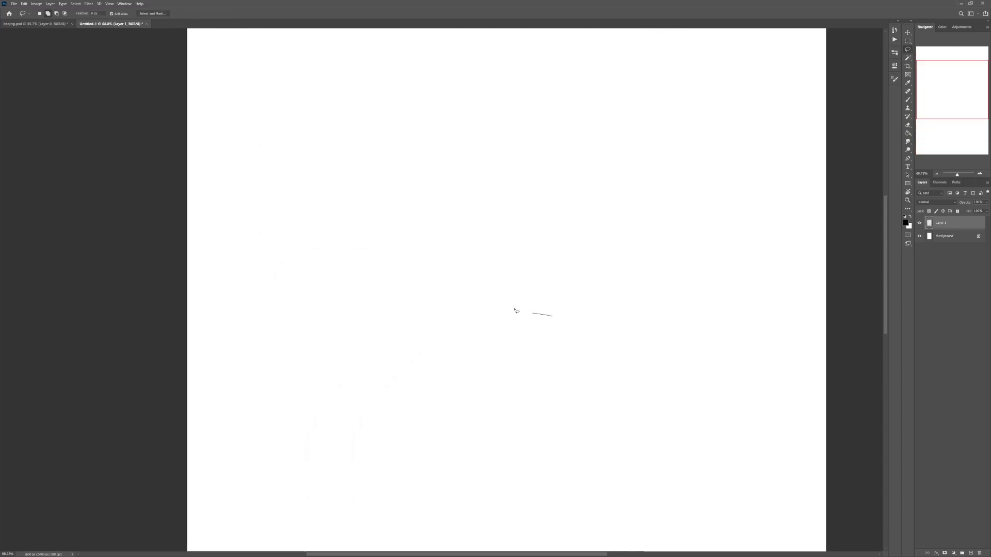
{"action": "mouse_move", "coordinate": [575, 242]}
{"action": "left_mouse_down"}
{"action": "mouse_move", "coordinate": [575, 287]}
{"action": "mouse_move", "coordinate": [609, 227]}
{"action": "left_mouse_up"}
{"action": "mouse_move", "coordinate": [607, 215]}
{"action": "left_mouse_down"}
{"action": "mouse_move", "coordinate": [626, 313]}
{"action": "mouse_move", "coordinate": [673, 233]}
{"action": "left_mouse_up"}
{"action": "mouse_move", "coordinate": [660, 187]}
{"action": "left_mouse_down"}
{"action": "mouse_move", "coordinate": [580, 330]}
{"action": "mouse_move", "coordinate": [675, 188]}
{"action": "left_mouse_up"}
{"action": "mouse_move", "coordinate": [663, 133]}
{"action": "left_mouse_down"}
{"action": "mouse_move", "coordinate": [546, 298]}
{"action": "mouse_move", "coordinate": [662, 140]}
{"action": "left_mouse_up"}
{"action": "mouse_move", "coordinate": [629, 105]}
{"action": "left_mouse_down"}
{"action": "mouse_move", "coordinate": [504, 289]}
{"action": "mouse_move", "coordinate": [604, 232]}
{"action": "left_mouse_up"}
{"action": "mouse_move", "coordinate": [585, 149]}
{"action": "left_mouse_down"}
{"action": "mouse_move", "coordinate": [525, 363]}
{"action": "mouse_move", "coordinate": [615, 269]}
{"action": "left_mouse_up"}
{"action": "mouse_move", "coordinate": [545, 226]}
{"action": "left_mouse_down"}
{"action": "mouse_move", "coordinate": [646, 314]}
{"action": "mouse_move", "coordinate": [652, 302]}
{"action": "left_mouse_up"}
{"action": "left_click_drag", "start_coordinate": [604, 254], "coordinate": [657, 233]}
{"action": "left_click_drag", "start_coordinate": [736, 213], "coordinate": [671, 227]}
{"action": "left_click_drag", "start_coordinate": [689, 162], "coordinate": [661, 188]}
{"action": "mouse_move", "coordinate": [684, 92]}
{"action": "left_mouse_down"}
{"action": "mouse_move", "coordinate": [574, 226]}
{"action": "mouse_move", "coordinate": [699, 116]}
{"action": "left_mouse_up"}
{"action": "left_click_drag", "start_coordinate": [631, 72], "coordinate": [641, 123]}
{"action": "mouse_move", "coordinate": [579, 73]}
{"action": "left_mouse_down"}
{"action": "mouse_move", "coordinate": [577, 114]}
{"action": "mouse_move", "coordinate": [420, 295]}
{"action": "left_mouse_up"}
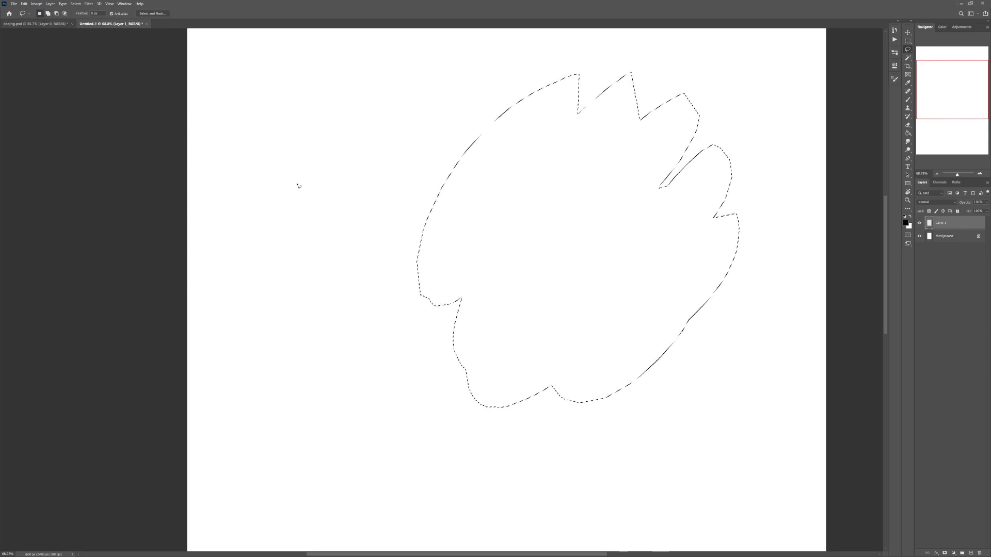
Step: Draw separate lasso loops as new selections, ending with a slanted oval in the canvas's upper right
{"action": "left_click_drag", "start_coordinate": [442, 101], "coordinate": [365, 150]}
{"action": "mouse_move", "coordinate": [754, 123]}
{"action": "left_mouse_down"}
{"action": "mouse_move", "coordinate": [685, 168]}
{"action": "mouse_move", "coordinate": [746, 111]}
{"action": "left_mouse_up"}
{"action": "mouse_move", "coordinate": [536, 94]}
{"action": "left_mouse_down"}
{"action": "mouse_move", "coordinate": [526, 126]}
{"action": "mouse_move", "coordinate": [529, 95]}
{"action": "left_mouse_up"}
{"action": "left_click_drag", "start_coordinate": [648, 95], "coordinate": [644, 89]}
{"action": "left_click_drag", "start_coordinate": [724, 103], "coordinate": [732, 95]}
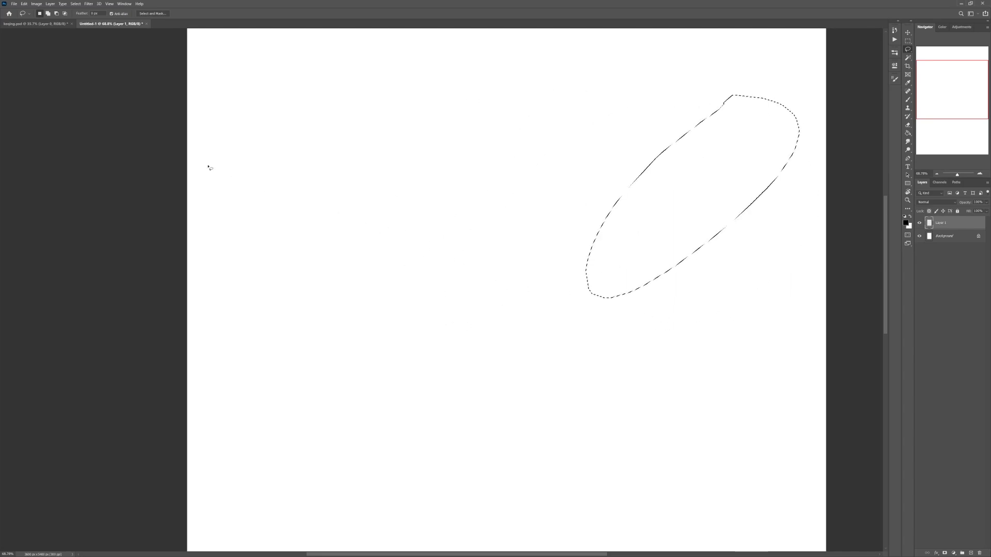
Step: Add overlapping lasso loops to the slanted oval to build one large cloud-like selection across the canvas
{"action": "left_click", "coordinate": [57, 16]}
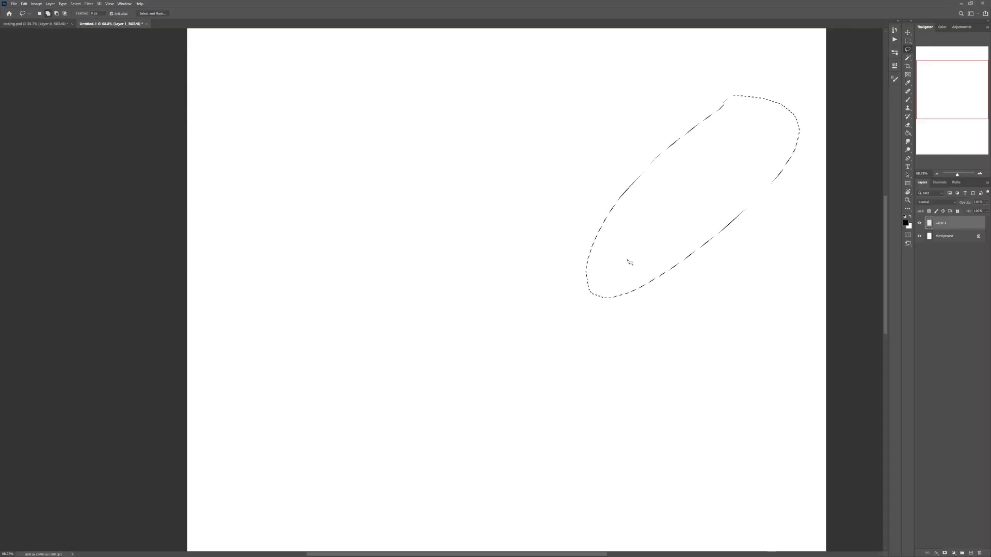
{"action": "mouse_move", "coordinate": [614, 223]}
{"action": "left_mouse_down"}
{"action": "mouse_move", "coordinate": [525, 210]}
{"action": "mouse_move", "coordinate": [594, 255]}
{"action": "left_mouse_up"}
{"action": "left_click_drag", "start_coordinate": [558, 185], "coordinate": [488, 291]}
{"action": "mouse_move", "coordinate": [619, 172]}
{"action": "left_mouse_down"}
{"action": "mouse_move", "coordinate": [605, 239]}
{"action": "mouse_move", "coordinate": [618, 206]}
{"action": "left_mouse_up"}
{"action": "mouse_move", "coordinate": [573, 98]}
{"action": "left_mouse_down"}
{"action": "mouse_move", "coordinate": [570, 243]}
{"action": "mouse_move", "coordinate": [542, 107]}
{"action": "left_mouse_up"}
{"action": "mouse_move", "coordinate": [489, 135]}
{"action": "left_mouse_down"}
{"action": "mouse_move", "coordinate": [345, 443]}
{"action": "mouse_move", "coordinate": [644, 212]}
{"action": "left_mouse_up"}
{"action": "left_click_drag", "start_coordinate": [685, 271], "coordinate": [592, 339]}
{"action": "mouse_move", "coordinate": [738, 235]}
{"action": "left_mouse_down"}
{"action": "mouse_move", "coordinate": [602, 307]}
{"action": "mouse_move", "coordinate": [622, 304]}
{"action": "left_mouse_up"}
{"action": "mouse_move", "coordinate": [746, 108]}
{"action": "left_mouse_down"}
{"action": "mouse_move", "coordinate": [475, 233]}
{"action": "mouse_move", "coordinate": [500, 238]}
{"action": "left_mouse_up"}
{"action": "mouse_move", "coordinate": [570, 94]}
{"action": "left_mouse_down"}
{"action": "mouse_move", "coordinate": [518, 94]}
{"action": "mouse_move", "coordinate": [570, 124]}
{"action": "left_mouse_up"}
{"action": "left_click_drag", "start_coordinate": [489, 116], "coordinate": [433, 150]}
{"action": "left_click_drag", "start_coordinate": [678, 414], "coordinate": [648, 413]}
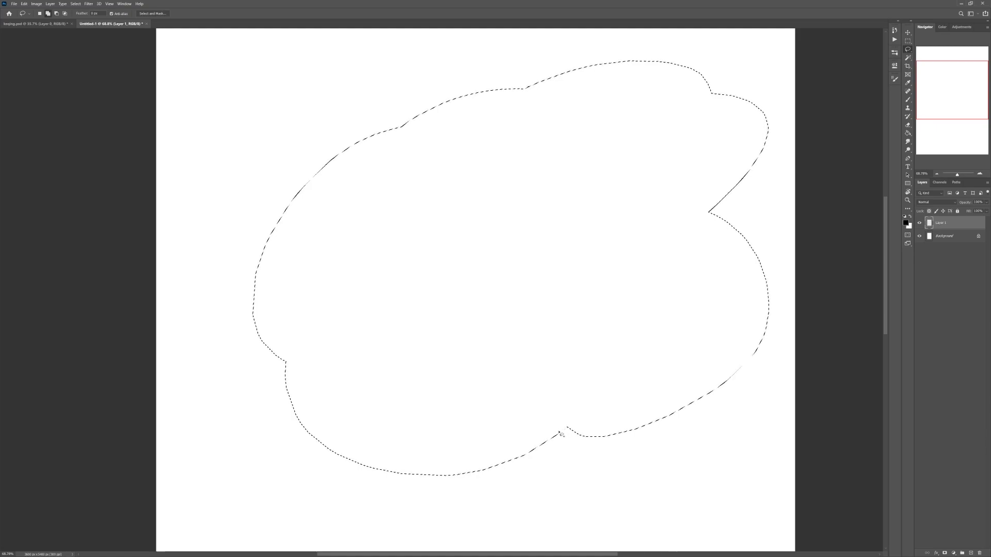
Step: Subtract freehand lasso areas from the lower middle and the inside of the cloud-like selection
{"action": "mouse_move", "coordinate": [537, 471]}
{"action": "left_mouse_down"}
{"action": "mouse_move", "coordinate": [634, 479]}
{"action": "mouse_move", "coordinate": [583, 483]}
{"action": "left_mouse_up"}
{"action": "mouse_move", "coordinate": [609, 169]}
{"action": "left_mouse_down"}
{"action": "mouse_move", "coordinate": [657, 227]}
{"action": "mouse_move", "coordinate": [585, 150]}
{"action": "left_mouse_up"}
{"action": "left_click_drag", "start_coordinate": [479, 183], "coordinate": [481, 196]}
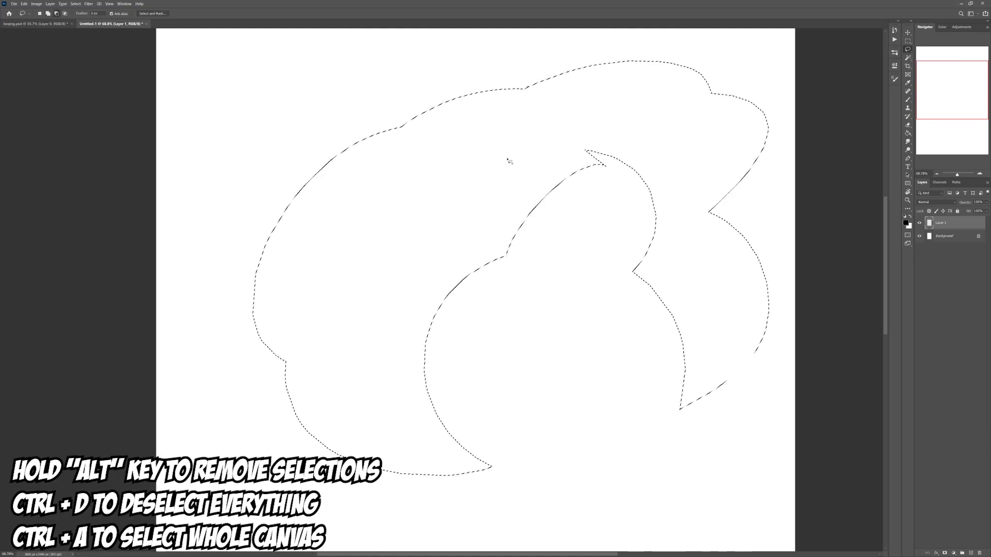
{"action": "left_click_drag", "start_coordinate": [476, 110], "coordinate": [496, 121]}
{"action": "left_click_drag", "start_coordinate": [387, 280], "coordinate": [424, 376]}
{"action": "mouse_move", "coordinate": [516, 220]}
{"action": "left_mouse_down"}
{"action": "mouse_move", "coordinate": [491, 261]}
{"action": "mouse_move", "coordinate": [531, 203]}
{"action": "left_mouse_up"}
{"action": "left_click_drag", "start_coordinate": [535, 139], "coordinate": [483, 175]}
{"action": "mouse_move", "coordinate": [592, 189]}
{"action": "left_mouse_down"}
{"action": "mouse_move", "coordinate": [535, 292]}
{"action": "mouse_move", "coordinate": [488, 274]}
{"action": "left_mouse_up"}
{"action": "key", "text": "z"}
{"action": "left_click_drag", "start_coordinate": [563, 224], "coordinate": [532, 229]}
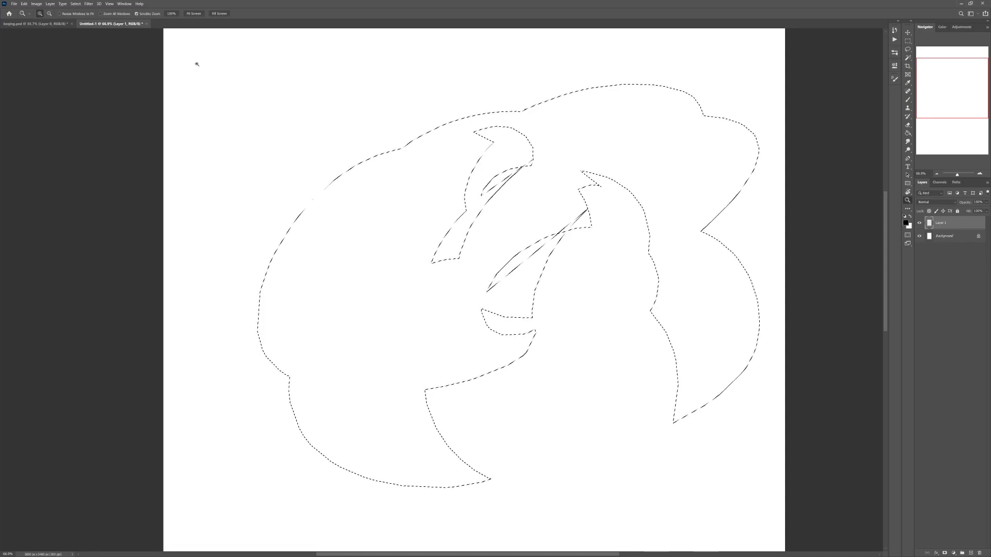
Step: Switch to keqing.psd and hide the layers from ornaments down to legs, leaving twintails visible
{"action": "left_click", "coordinate": [36, 23]}
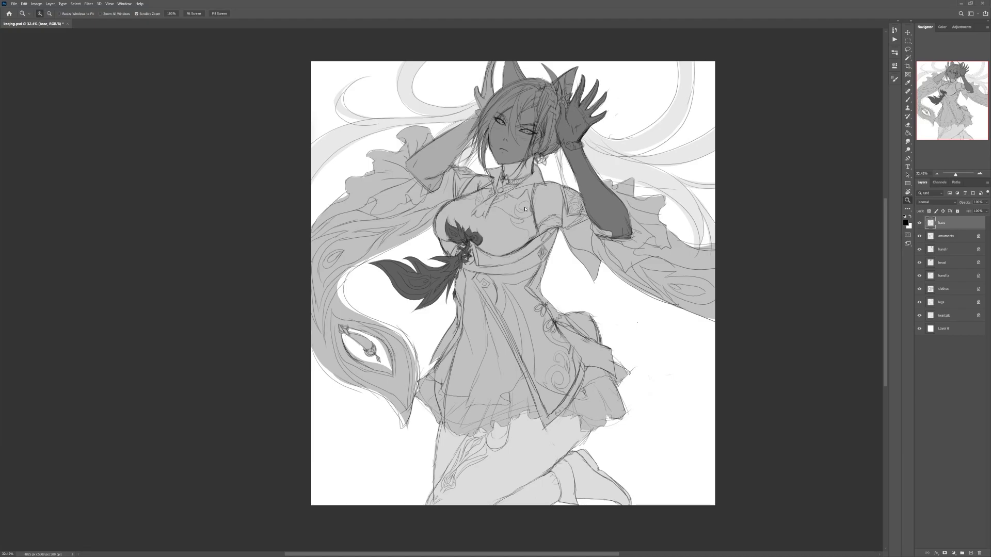
{"action": "left_click_drag", "start_coordinate": [516, 137], "coordinate": [535, 145]}
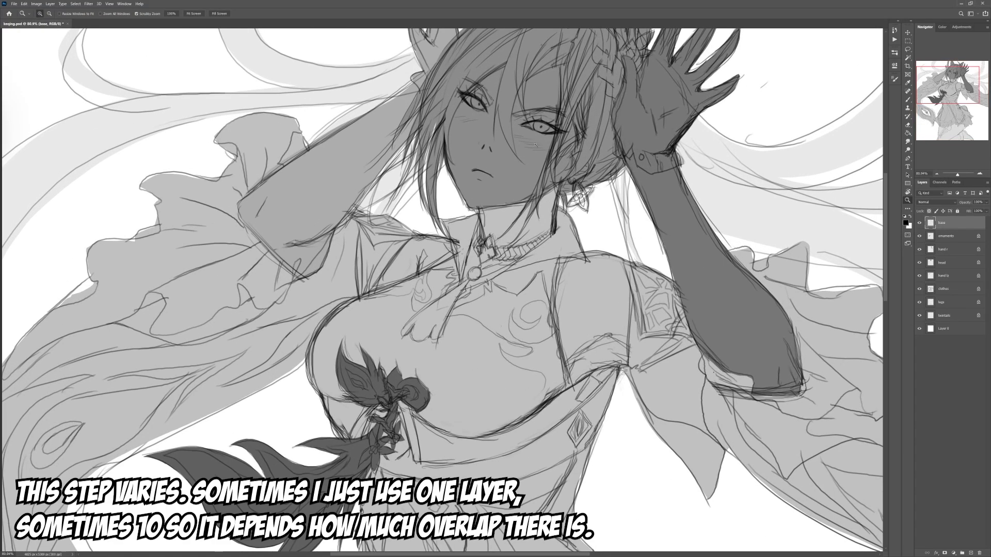
{"action": "mouse_move", "coordinate": [624, 220]}
{"action": "left_mouse_down"}
{"action": "mouse_move", "coordinate": [593, 227]}
{"action": "mouse_move", "coordinate": [609, 232]}
{"action": "left_mouse_up"}
{"action": "left_click_drag", "start_coordinate": [652, 287], "coordinate": [639, 246]}
{"action": "left_click_drag", "start_coordinate": [640, 246], "coordinate": [631, 299]}
{"action": "left_click_drag", "start_coordinate": [674, 246], "coordinate": [673, 291]}
{"action": "left_click_drag", "start_coordinate": [920, 278], "coordinate": [919, 236]}
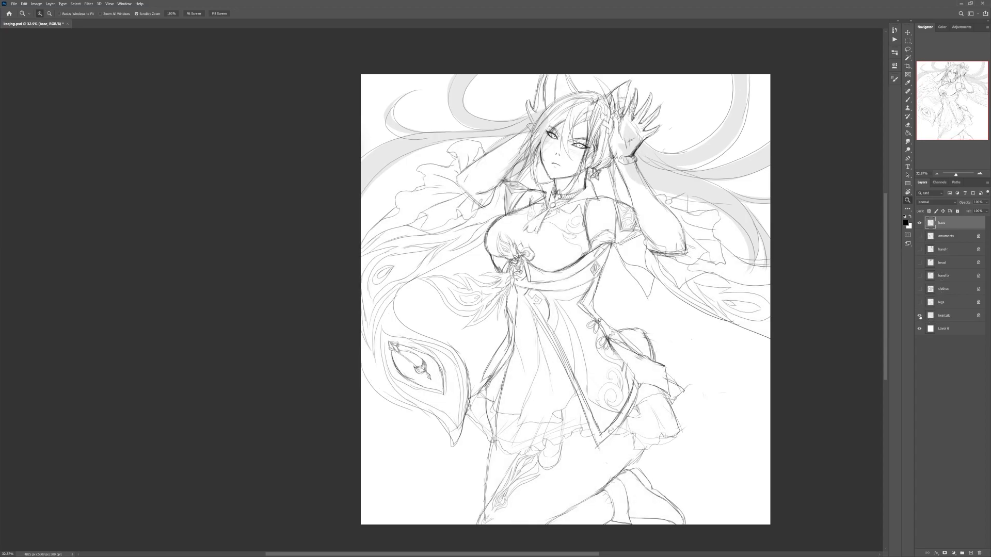
Step: Choose a light red foreground colour and activate the Brush tool
{"action": "left_click", "coordinate": [905, 223]}
{"action": "left_click", "coordinate": [632, 271]}
{"action": "key", "text": "Return"}
{"action": "key", "text": "b"}
{"action": "left_click_drag", "start_coordinate": [635, 270], "coordinate": [726, 298]}
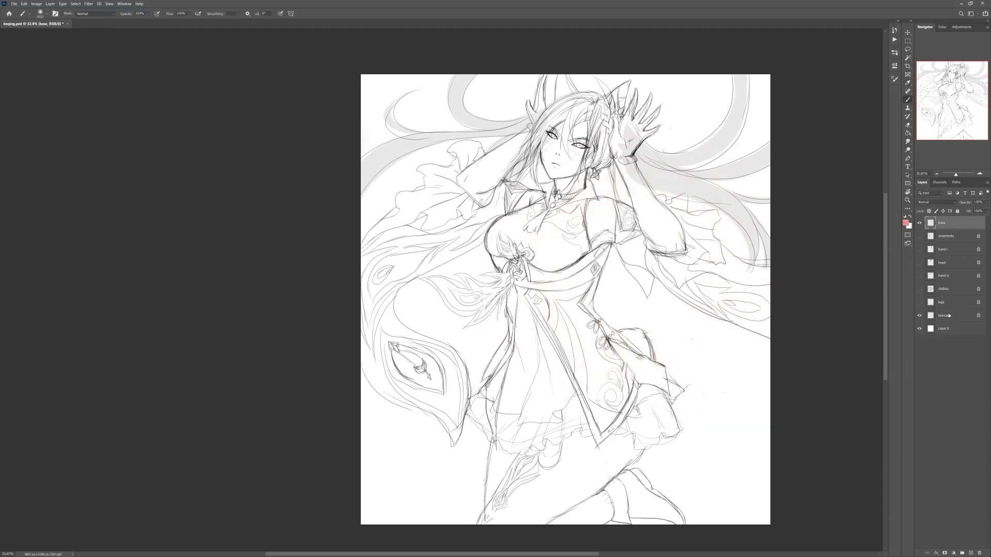
Step: Fill the painted shapes of the twintails layer with the light red foreground colour
{"action": "left_click", "coordinate": [943, 315]}
{"action": "key", "text": "shift+F5"}
{"action": "key", "text": "Return"}
{"action": "key", "text": "z"}
{"action": "left_click_drag", "start_coordinate": [588, 144], "coordinate": [601, 146]}
{"action": "left_click_drag", "start_coordinate": [648, 181], "coordinate": [617, 192]}
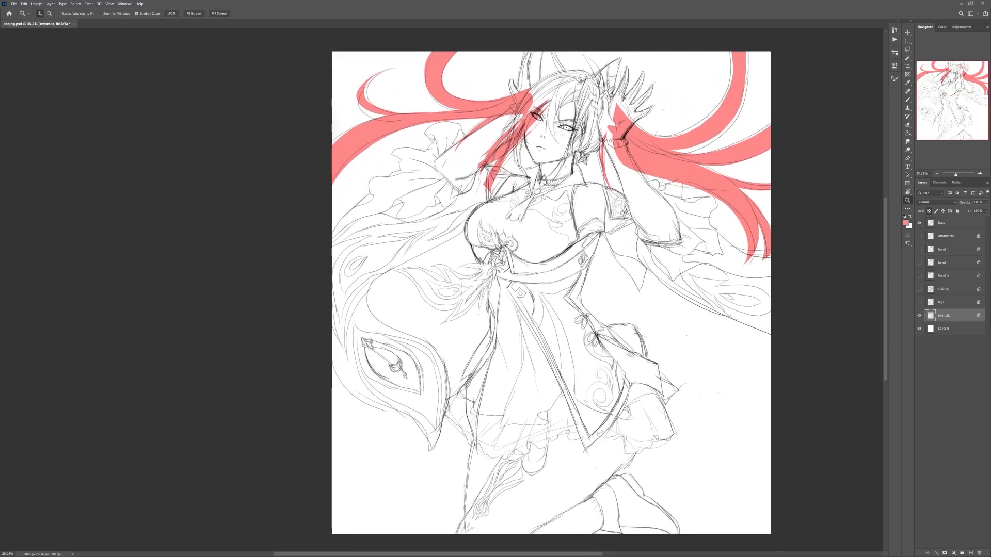
Step: Turn the legs, clothes and hand b layers back on, toggling hand b to compare its overlap
{"action": "left_click", "coordinate": [919, 303]}
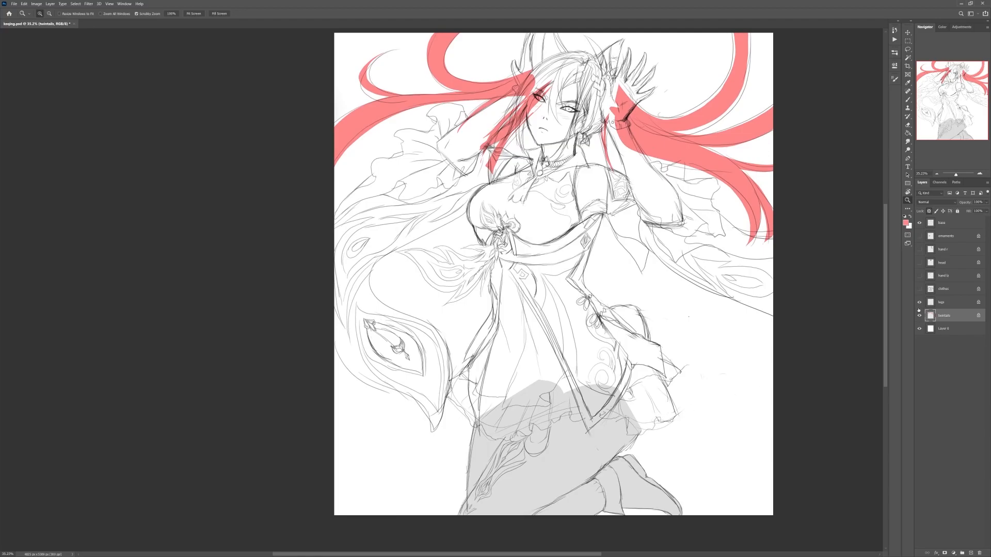
{"action": "left_click", "coordinate": [919, 289]}
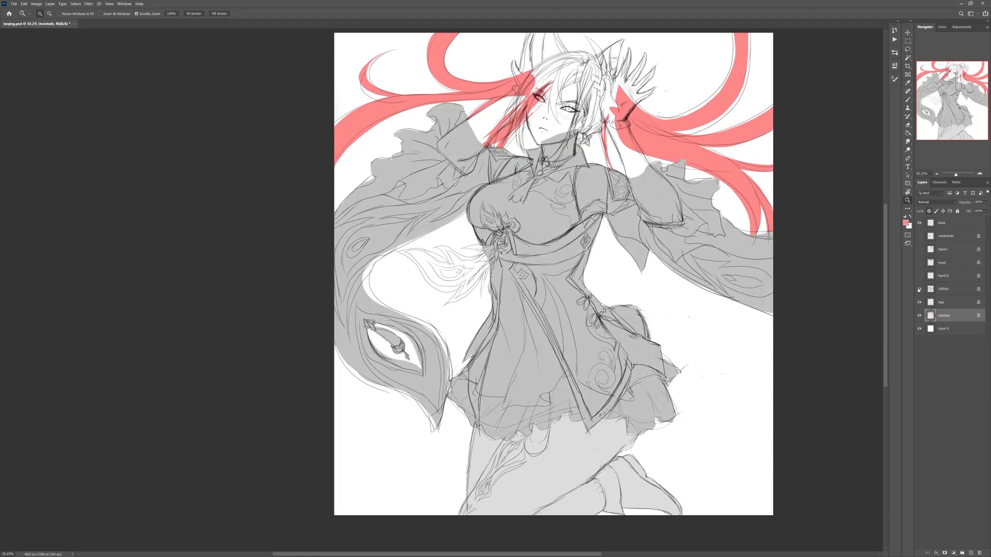
{"action": "mouse_move", "coordinate": [558, 406]}
{"action": "left_mouse_down"}
{"action": "mouse_move", "coordinate": [588, 406]}
{"action": "mouse_move", "coordinate": [573, 406]}
{"action": "left_mouse_up"}
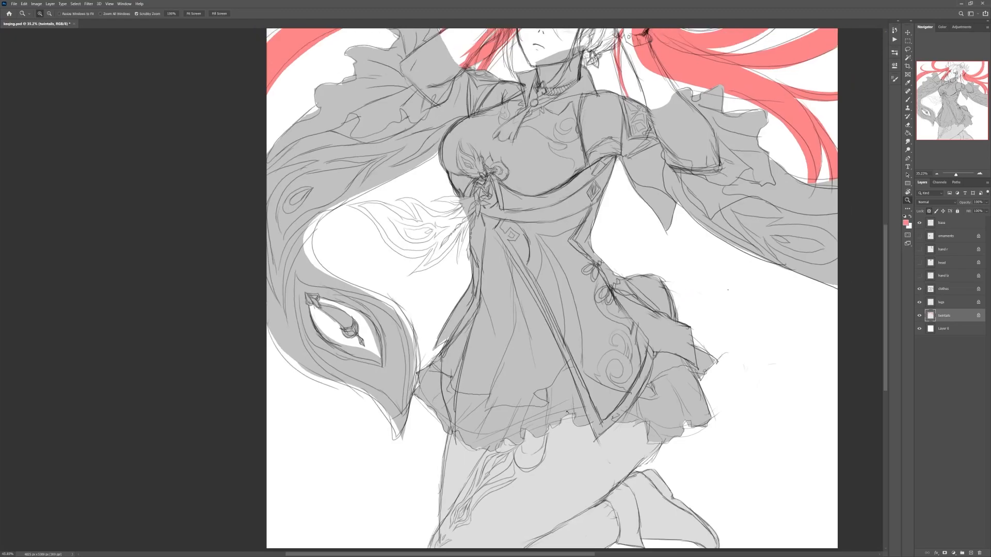
{"action": "left_click", "coordinate": [918, 276]}
{"action": "left_click_drag", "start_coordinate": [401, 129], "coordinate": [405, 308]}
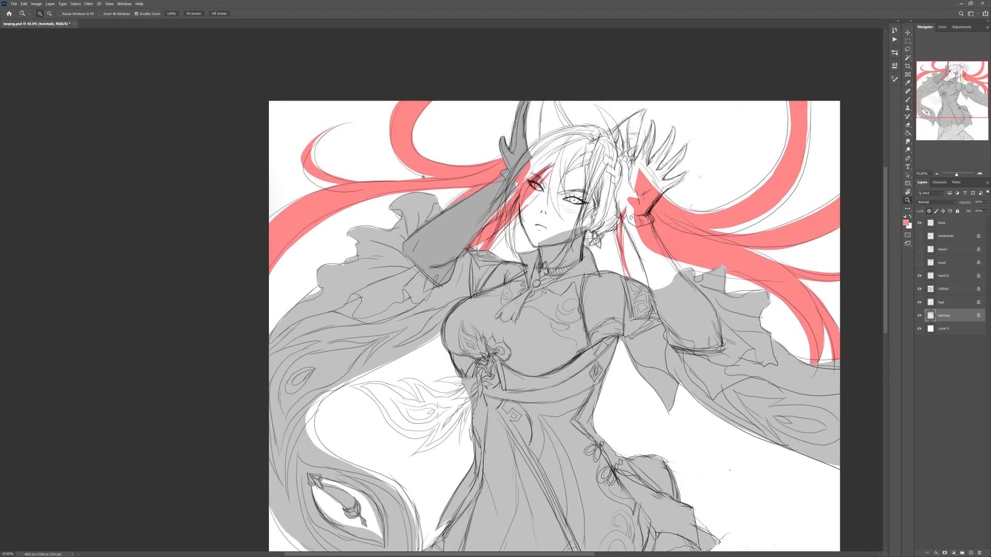
{"action": "left_click_drag", "start_coordinate": [404, 146], "coordinate": [435, 146]}
{"action": "left_click", "coordinate": [919, 276]}
{"action": "left_click", "coordinate": [918, 276]}
Step: Turn the head, the remaining hand and the ornaments layers back on
{"action": "left_click", "coordinate": [919, 263]}
{"action": "left_click_drag", "start_coordinate": [876, 265], "coordinate": [880, 266]}
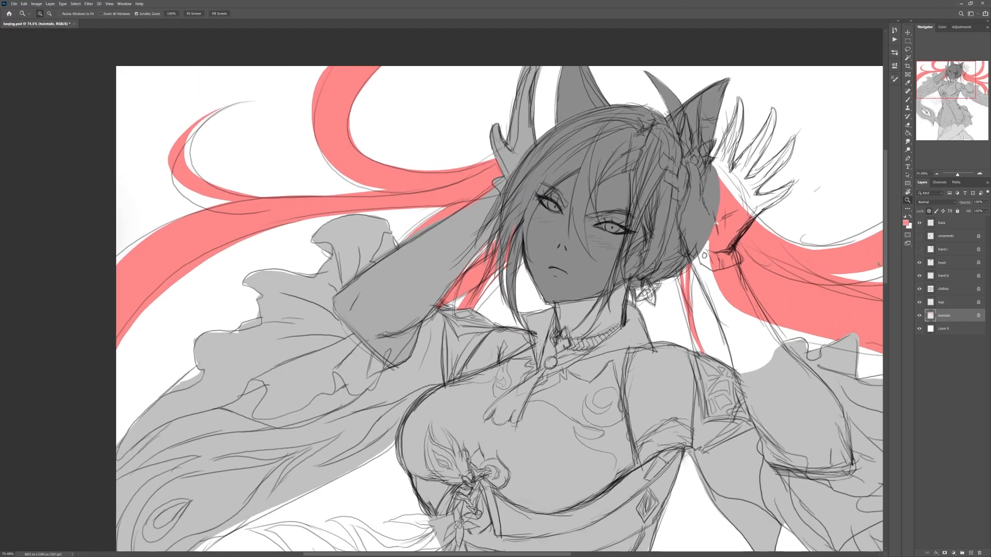
{"action": "left_click", "coordinate": [919, 250]}
{"action": "left_click_drag", "start_coordinate": [676, 190], "coordinate": [688, 231]}
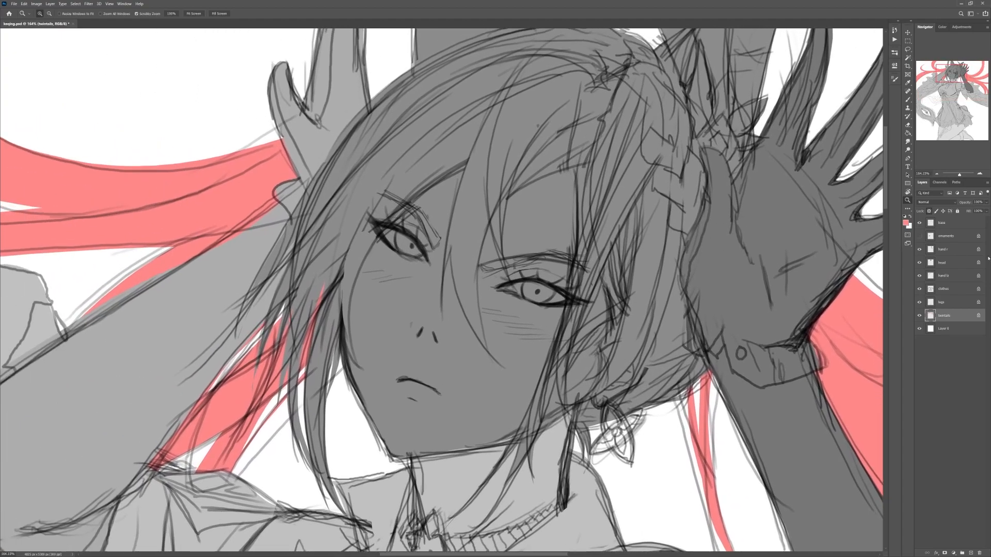
{"action": "left_click", "coordinate": [918, 236]}
Step: Examine how the grayscale base layers and the red twintails overlap, from the waist ornament to the full figure
{"action": "left_click_drag", "start_coordinate": [812, 236], "coordinate": [834, 64]}
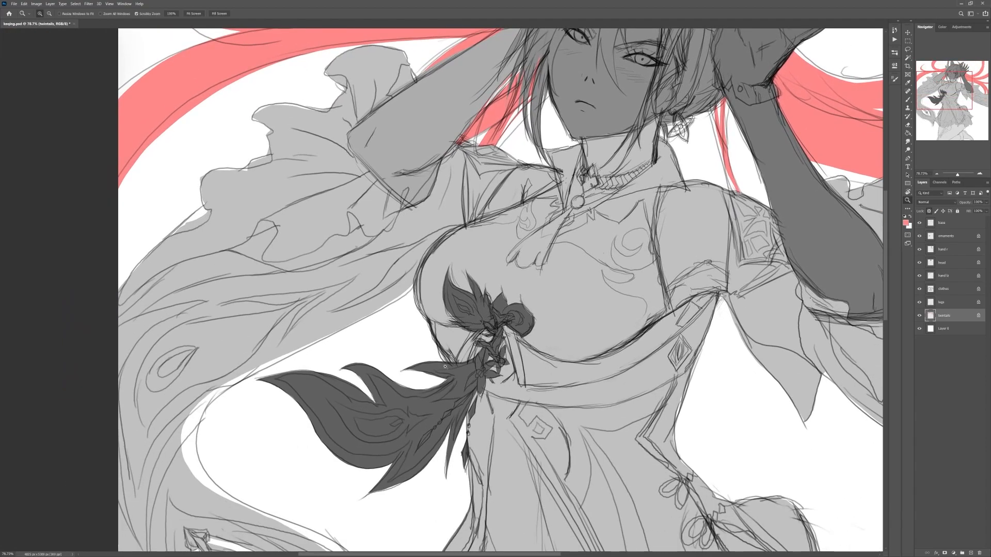
{"action": "left_click_drag", "start_coordinate": [351, 434], "coordinate": [368, 432]}
{"action": "left_click_drag", "start_coordinate": [430, 407], "coordinate": [540, 324]}
{"action": "left_click_drag", "start_coordinate": [655, 229], "coordinate": [509, 241]}
{"action": "left_click_drag", "start_coordinate": [654, 286], "coordinate": [647, 285]}
{"action": "left_click_drag", "start_coordinate": [707, 278], "coordinate": [629, 256]}
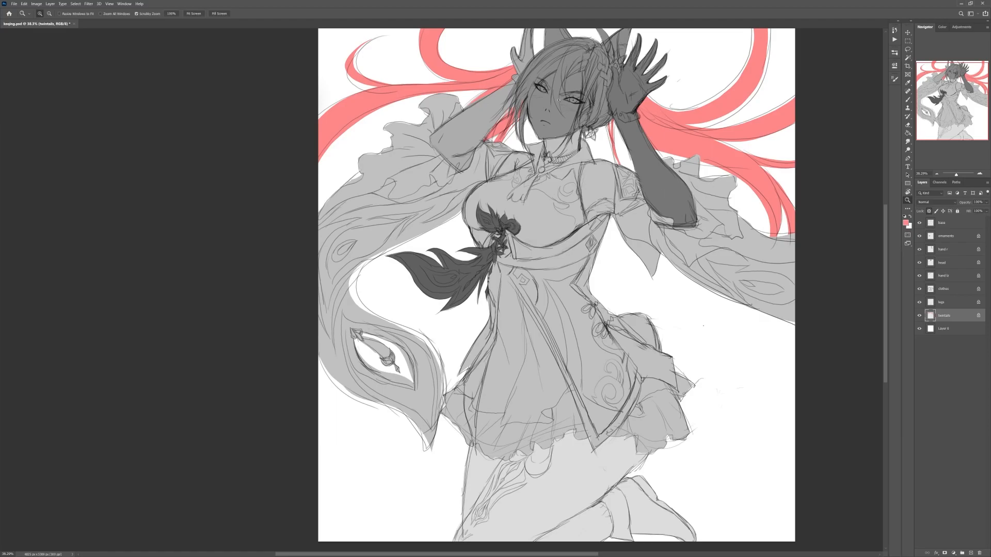
{"action": "mouse_move", "coordinate": [576, 93]}
{"action": "left_mouse_down"}
{"action": "mouse_move", "coordinate": [602, 93]}
{"action": "mouse_move", "coordinate": [570, 93]}
{"action": "left_mouse_up"}
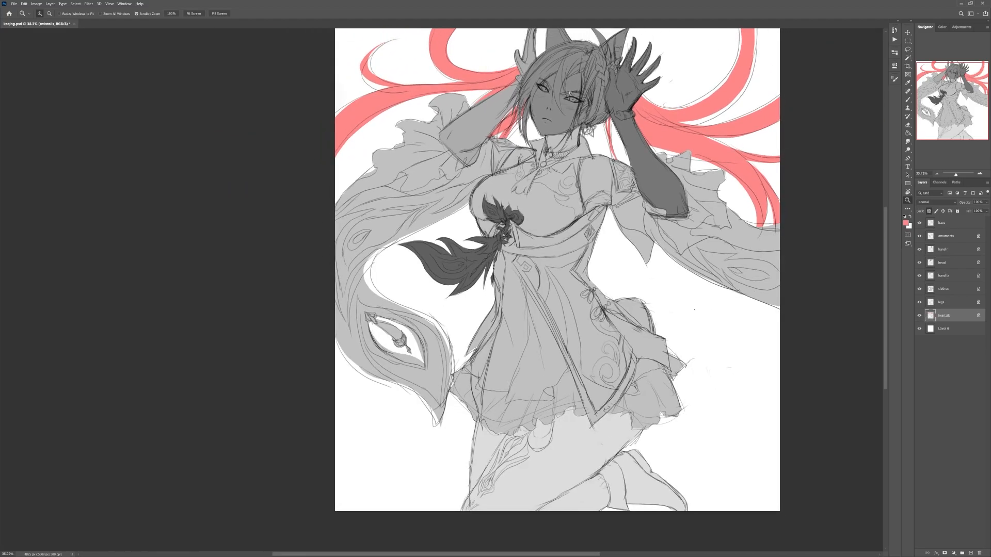
{"action": "left_click_drag", "start_coordinate": [606, 124], "coordinate": [606, 141]}
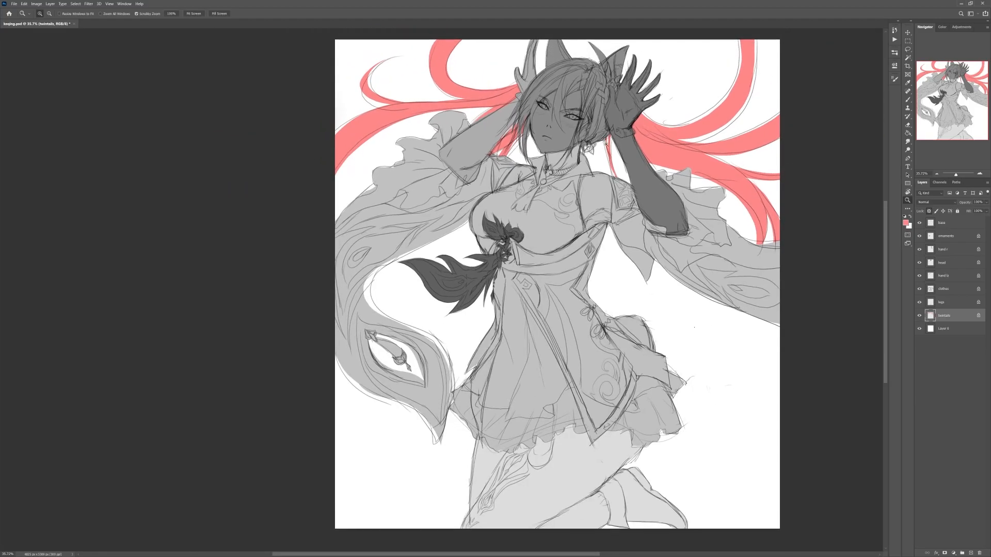